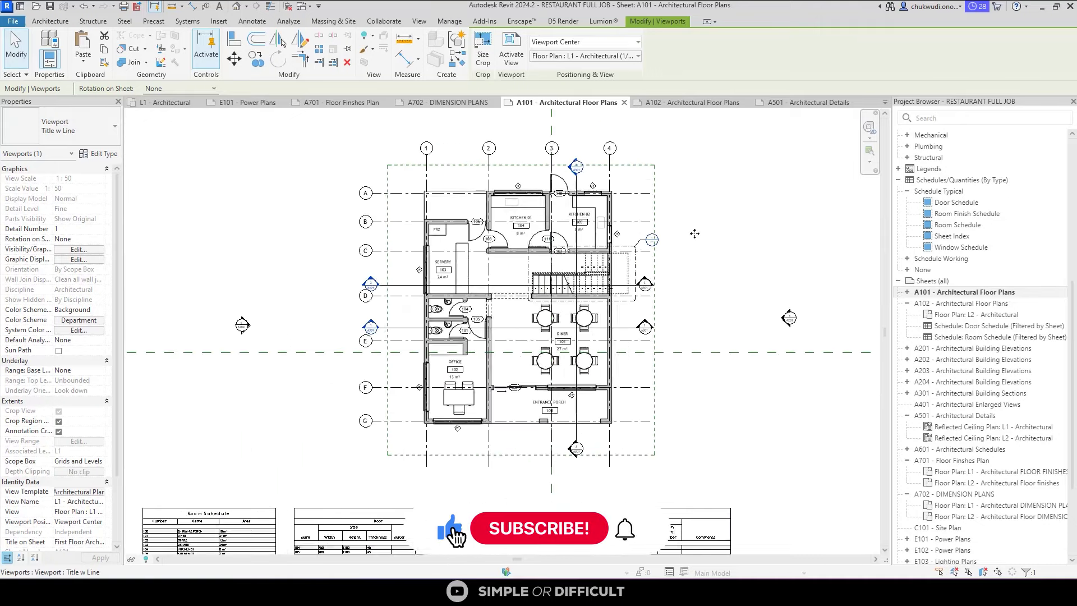
Look through File > Export and Print, then bring up the PDF Export dialog
scroll(560, 281, "down", 3)
scroll(586, 290, "up", 3)
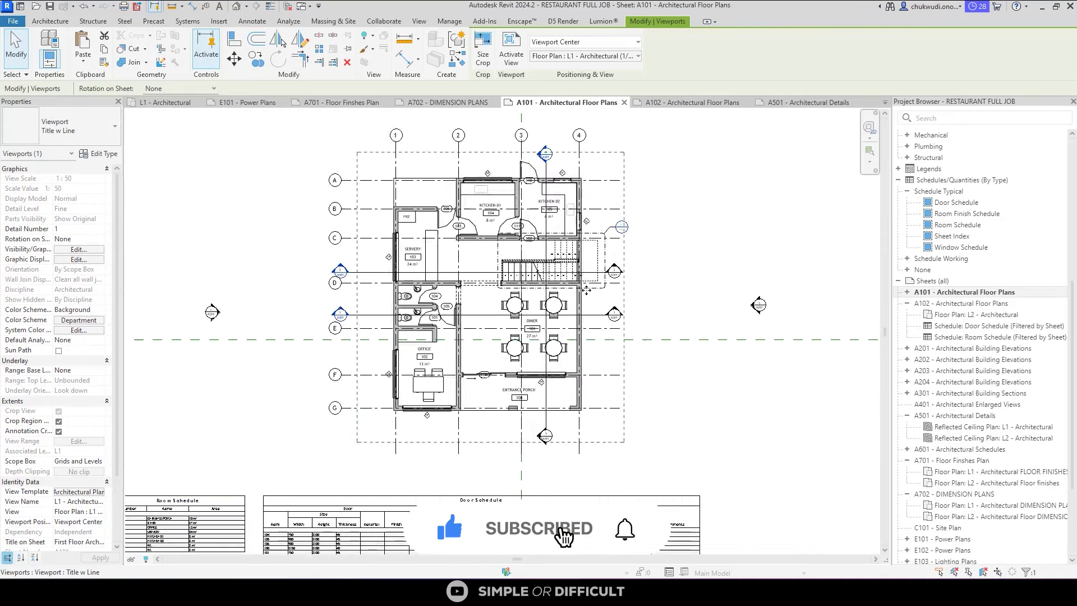
scroll(586, 290, "up", 4)
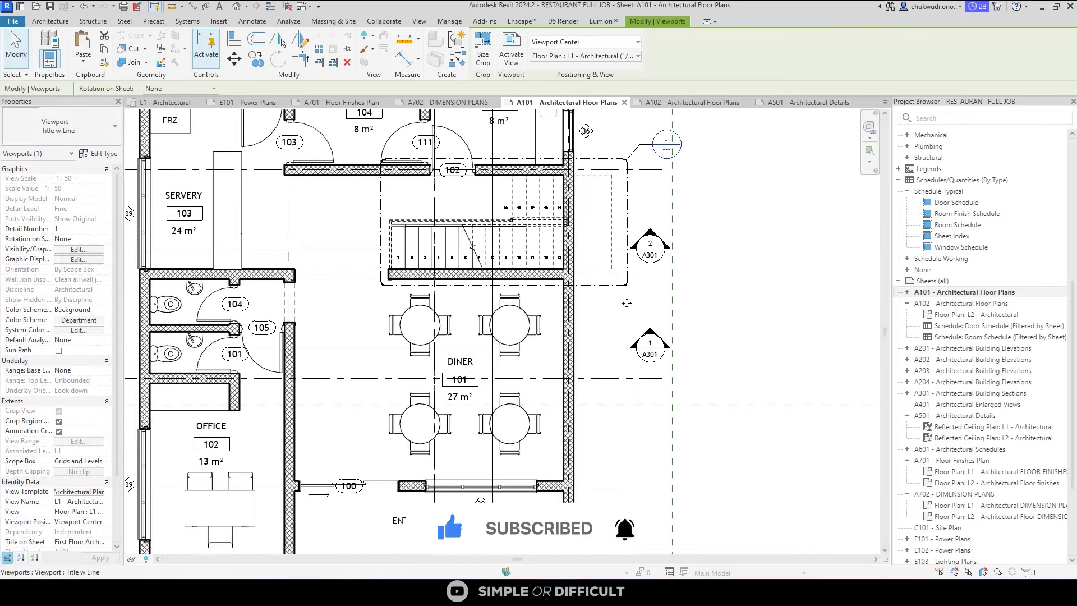
scroll(627, 303, "down", 2)
middle_click_drag(771, 227, 700, 255)
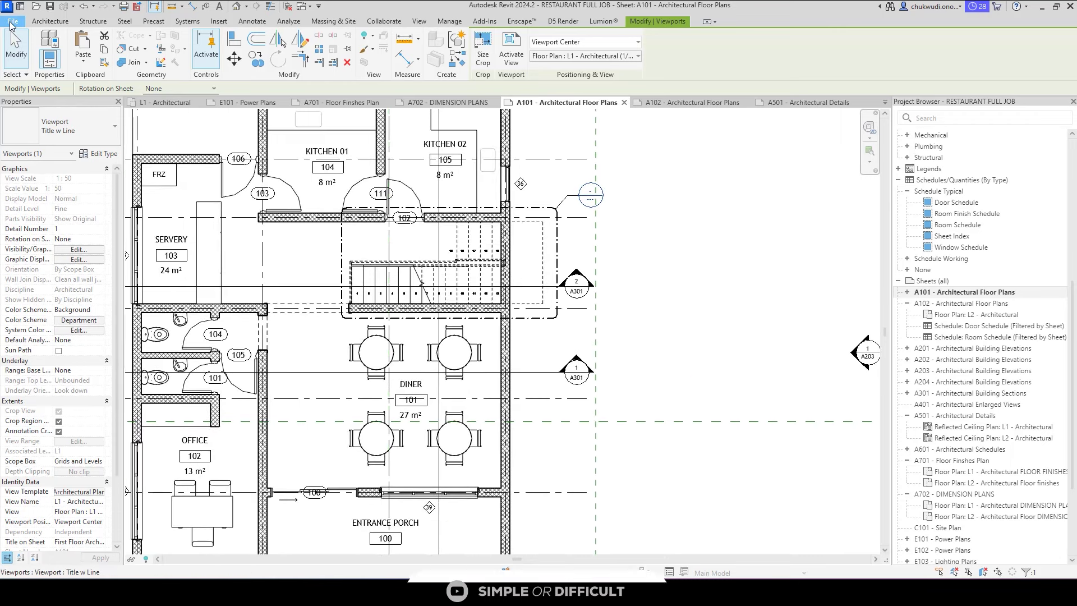
left_click(11, 25)
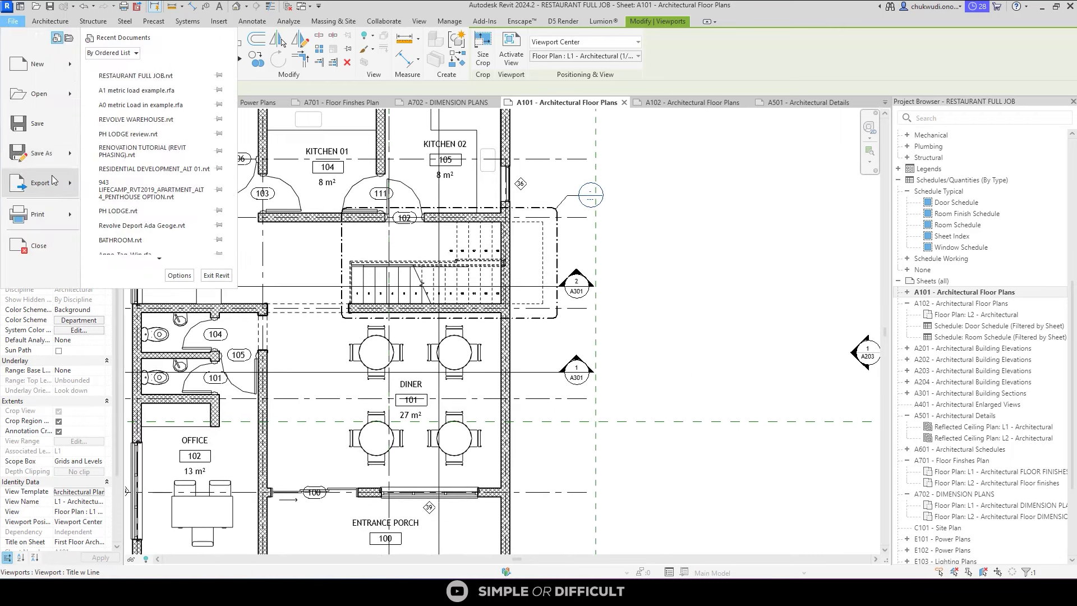
mouse_move(53, 180)
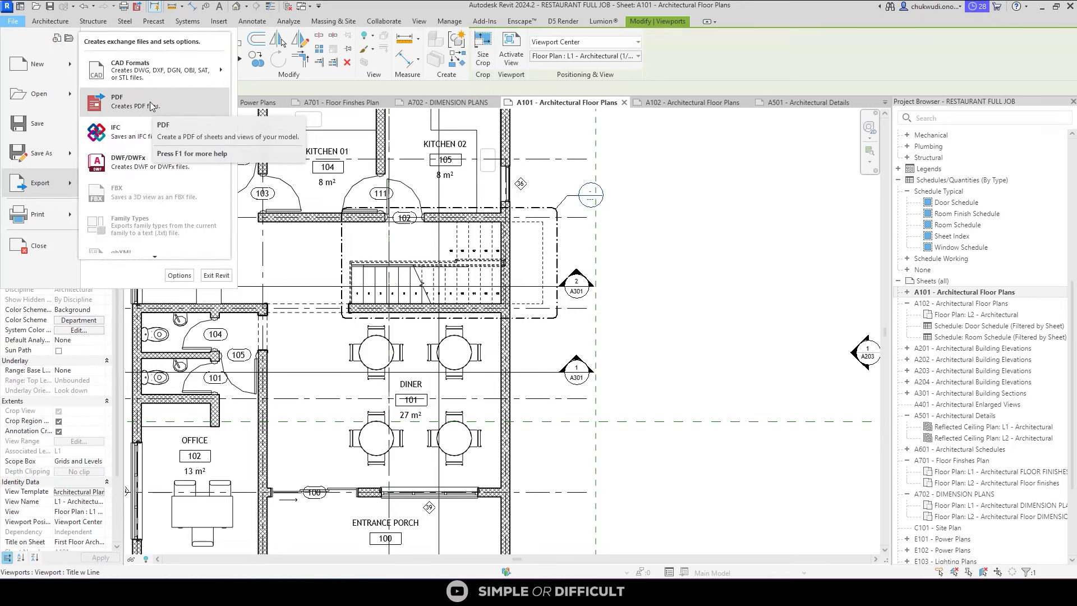
mouse_move(61, 218)
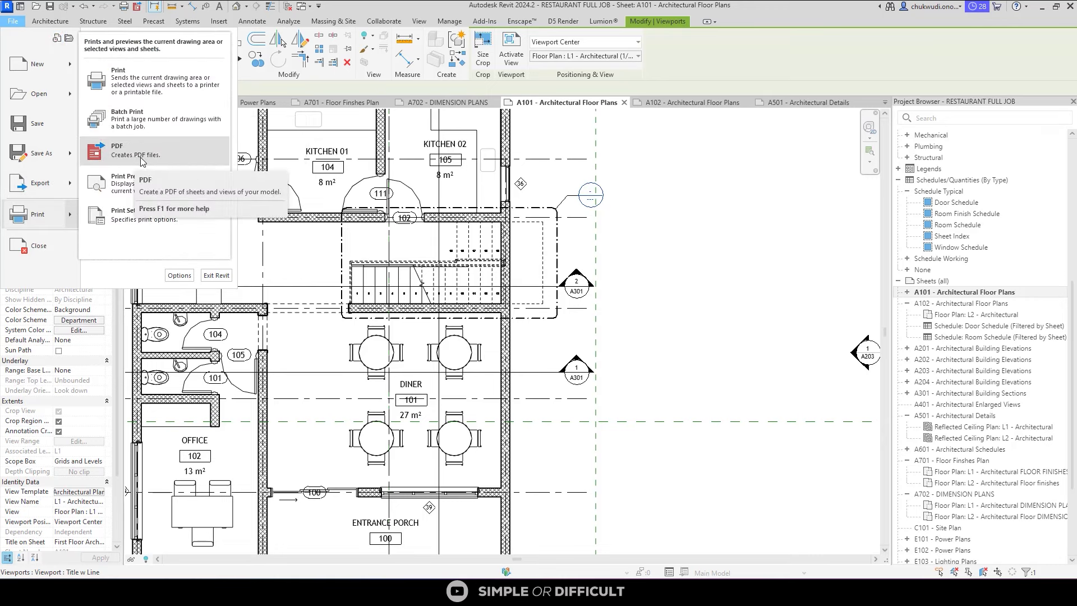
left_click(139, 8)
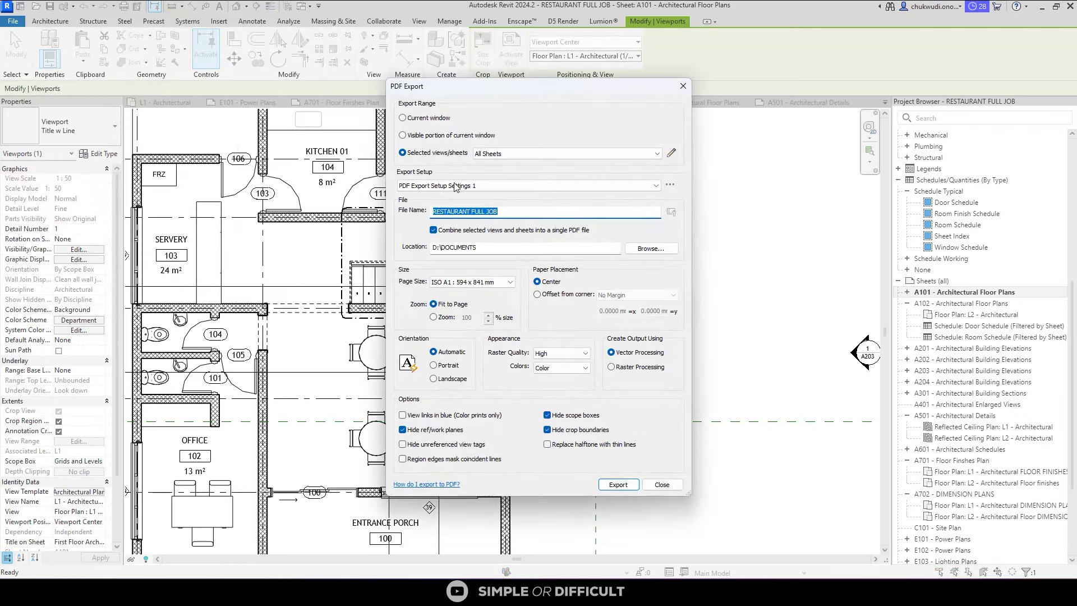
Switch the PDF export range to Current window
left_click(421, 119)
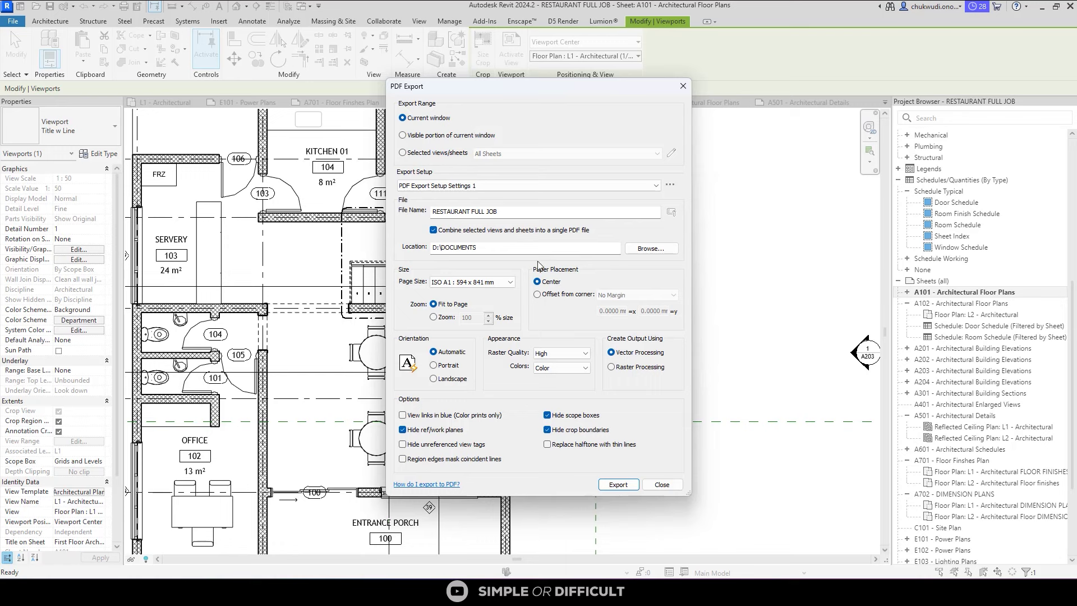
Set page size to <Use Sheet Size> and export range to Selected views/sheets
left_click(446, 283)
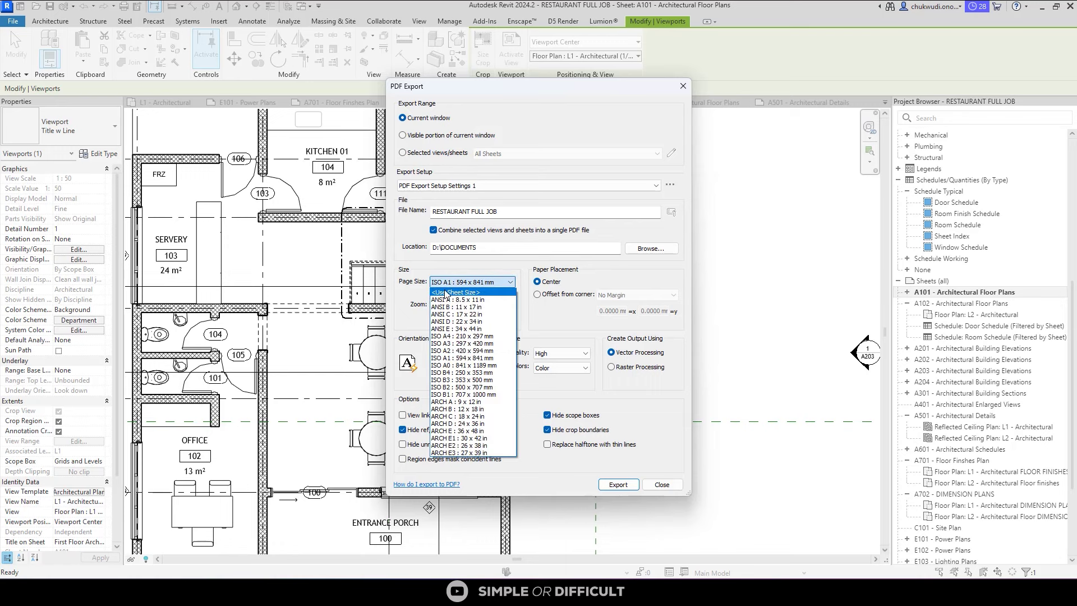
left_click(446, 293)
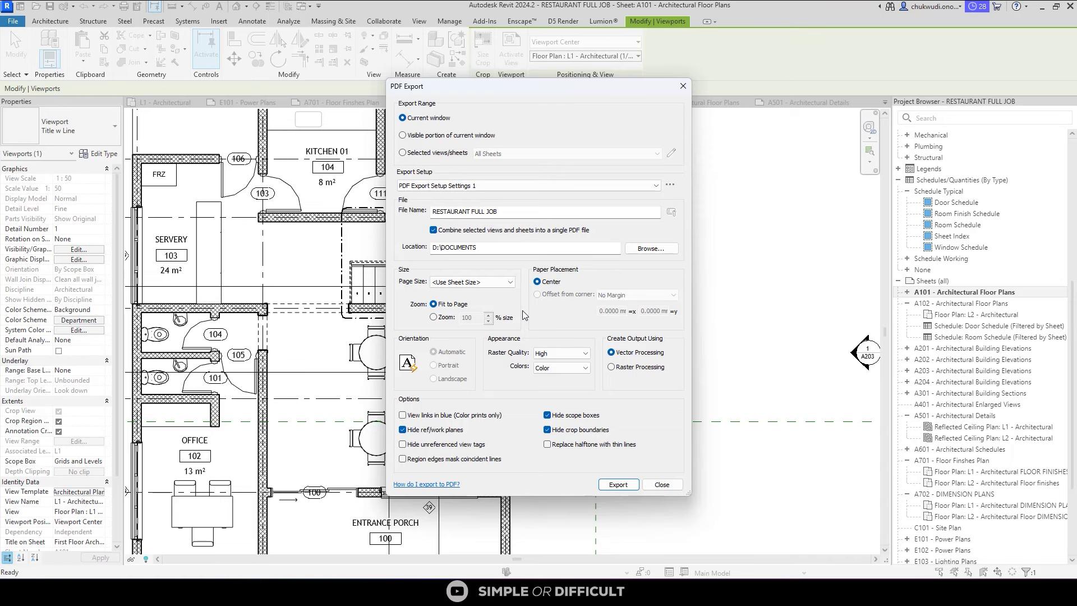
left_click(491, 137)
left_click(444, 153)
Filter the Select Views/Sheets list to show sheets only, hiding 3D and 2D views
left_click(671, 156)
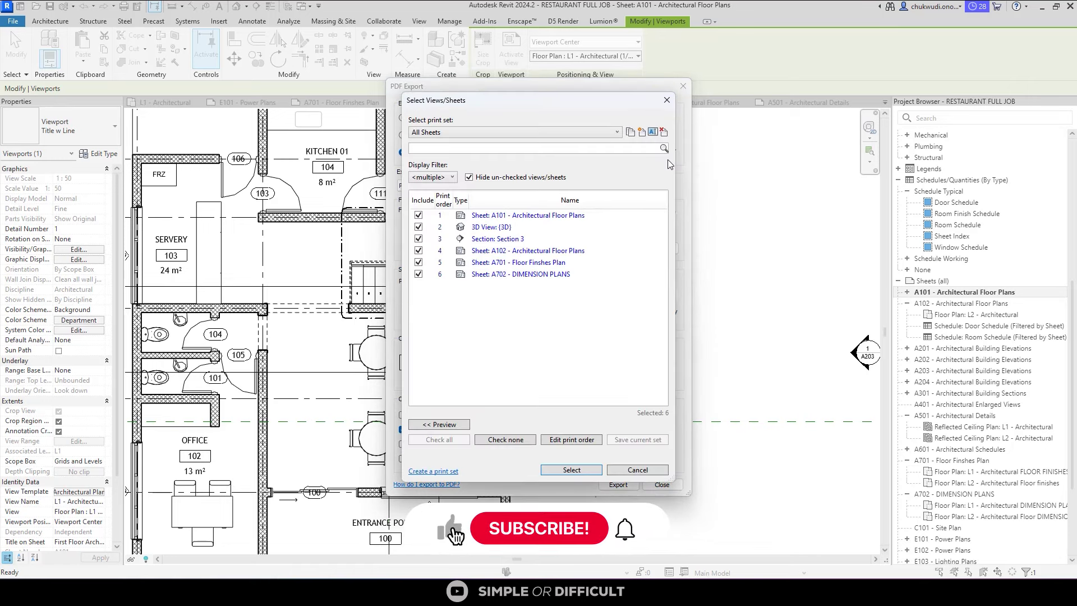
left_click(440, 177)
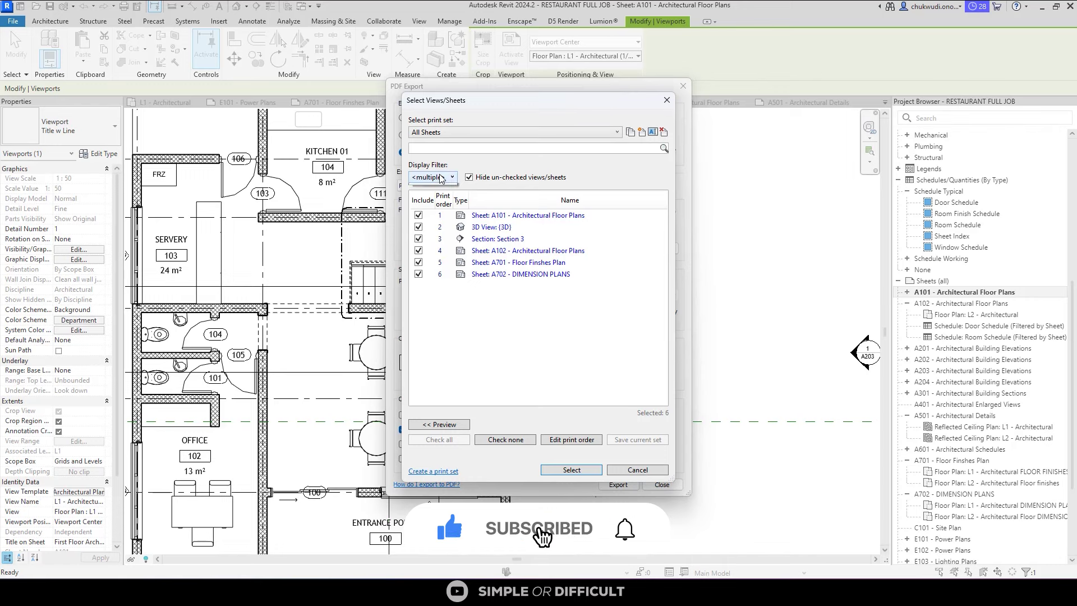
left_click(417, 199)
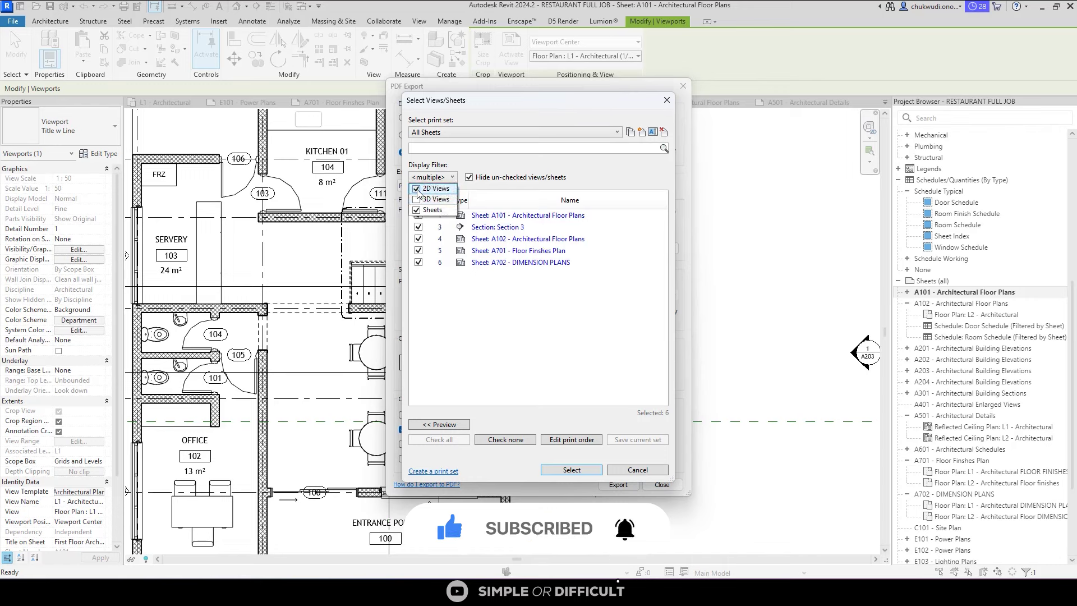
left_click(416, 189)
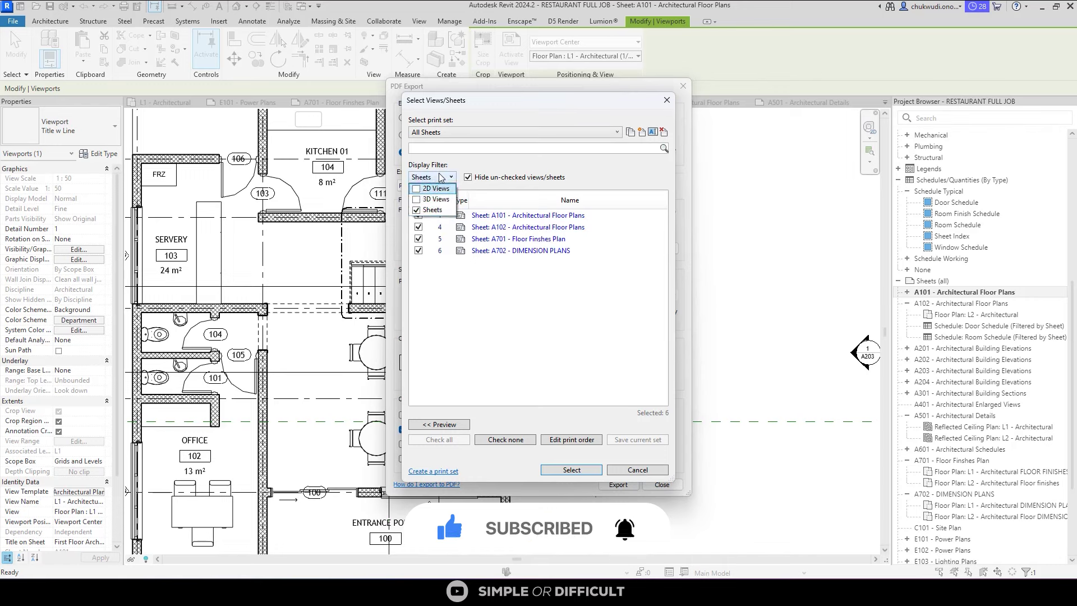
left_click(507, 294)
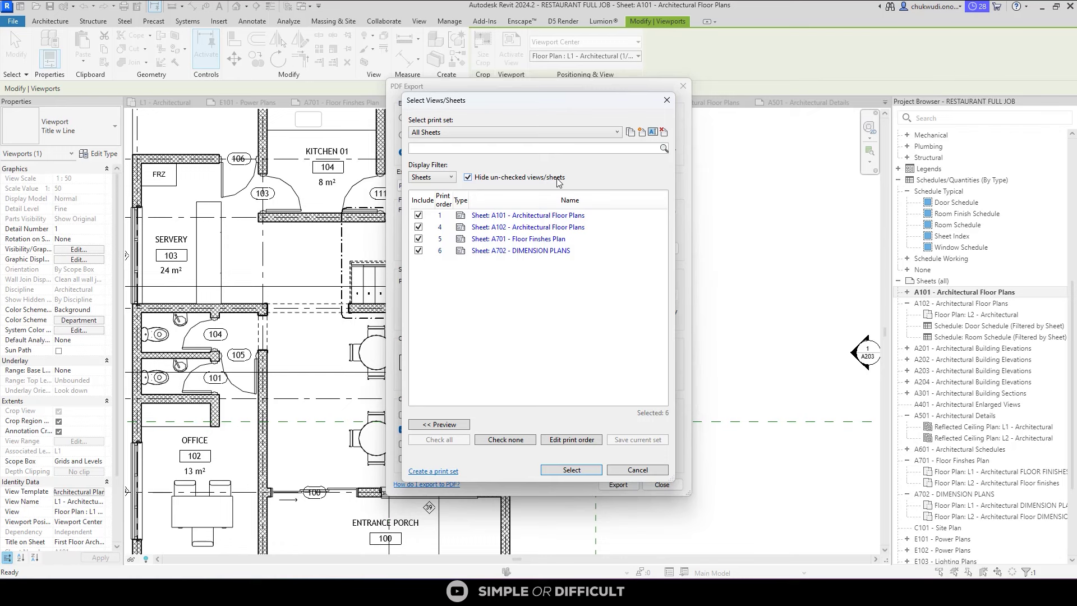
Show unchecked sheets and check all 26 sheets, A101 through S102
left_click(468, 177)
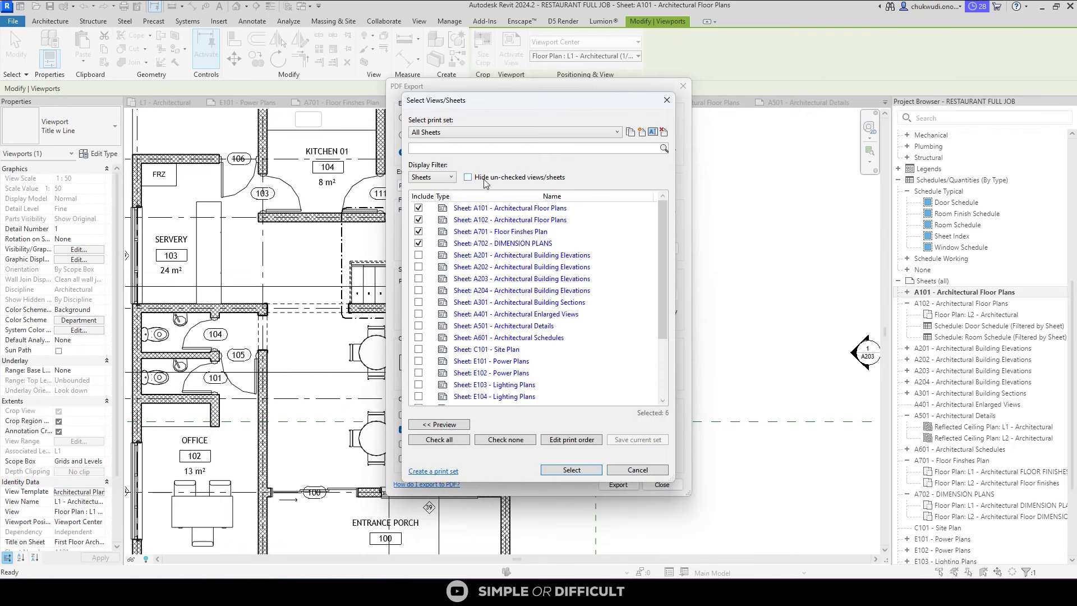
scroll(572, 302, "down", 2)
scroll(570, 297, "up", 2)
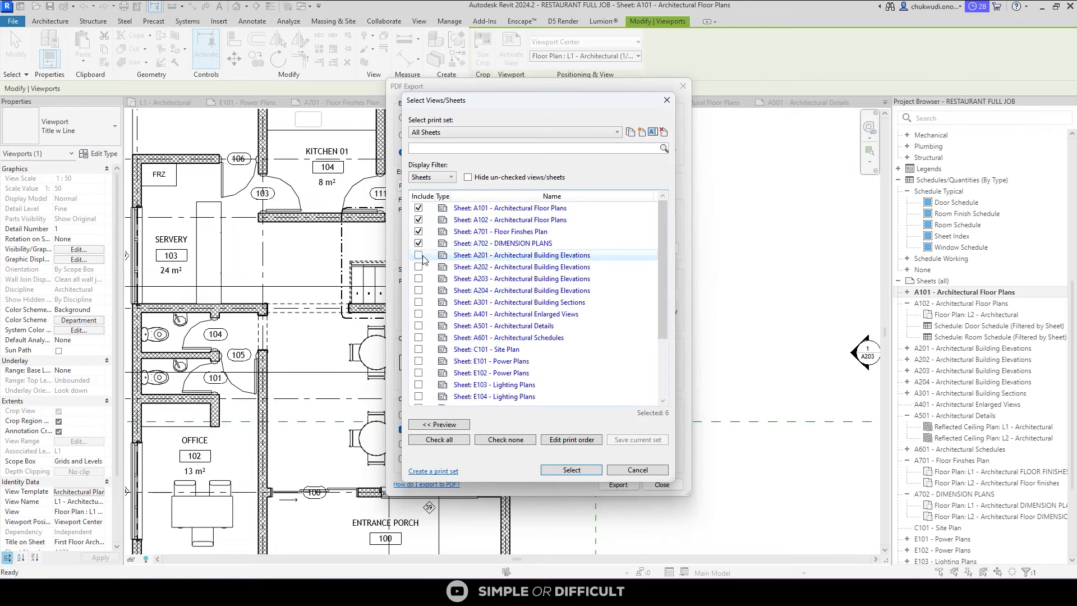
left_click(444, 440)
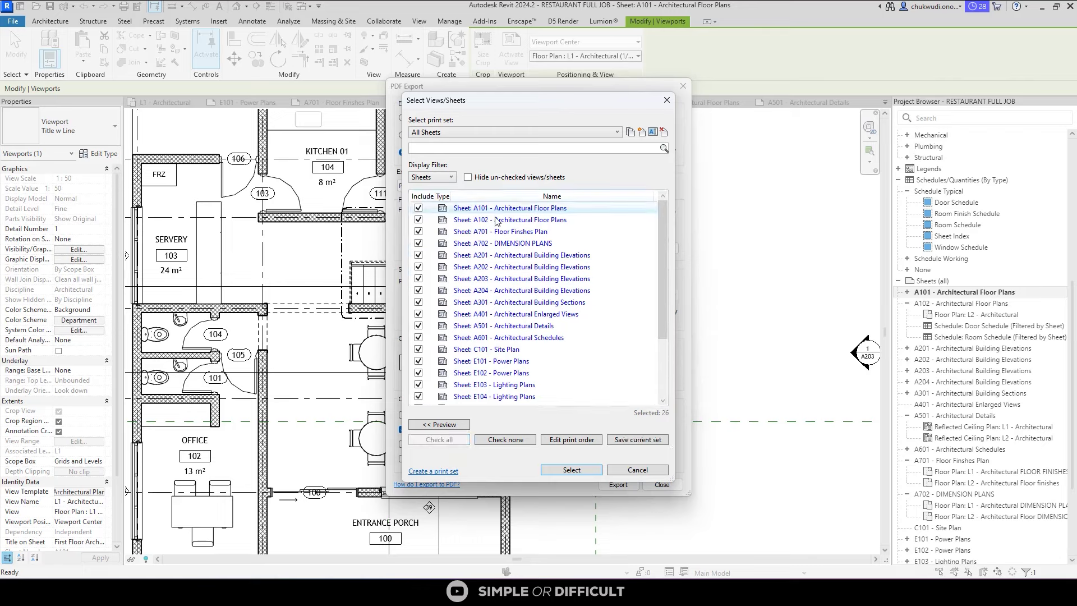
scroll(547, 331, "down", 3)
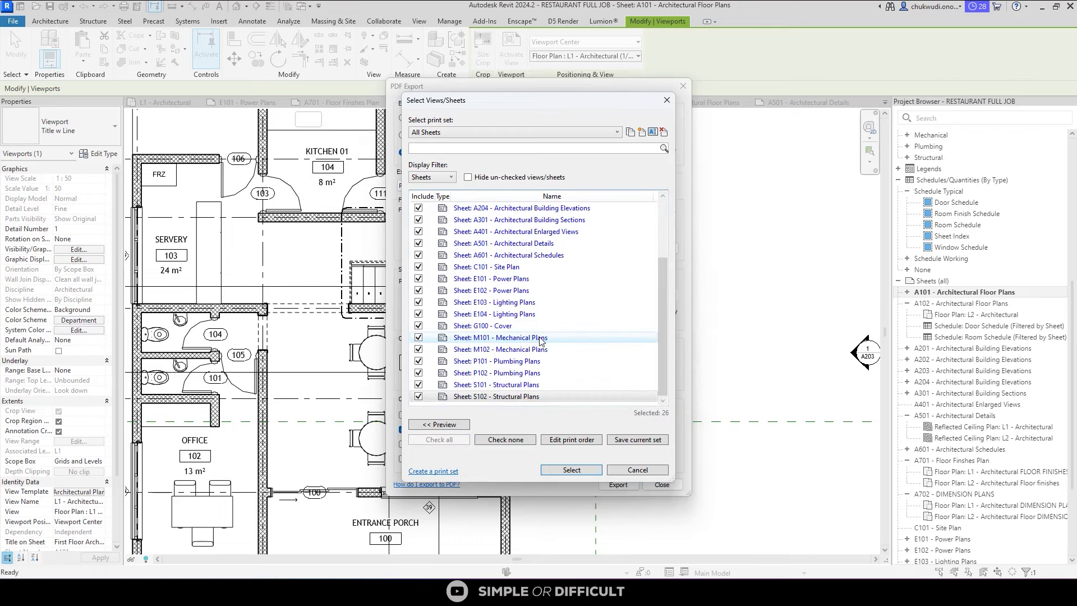
left_click(511, 441)
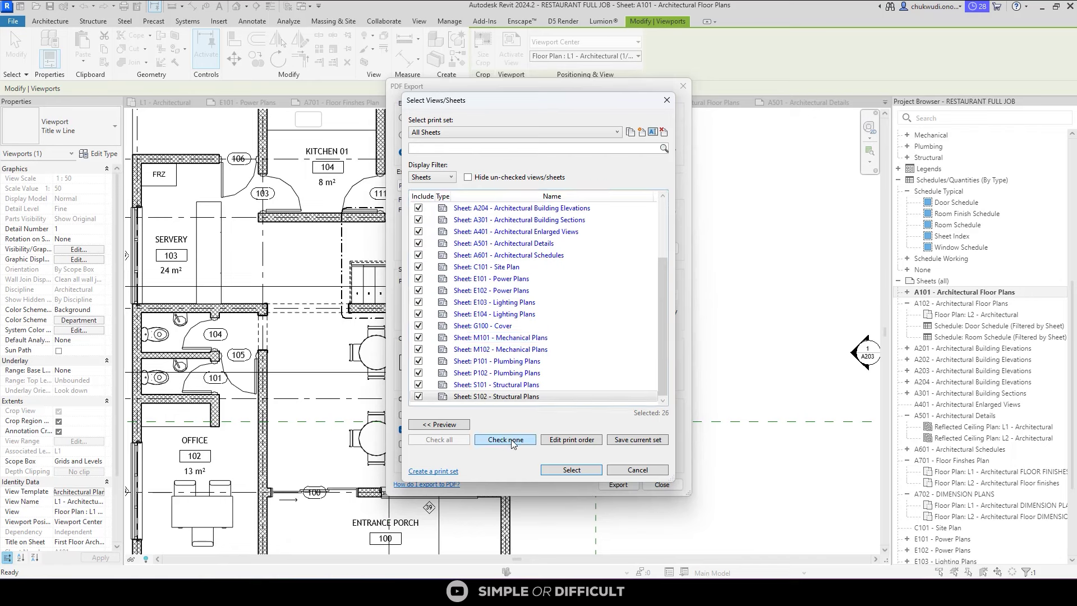
left_click(443, 440)
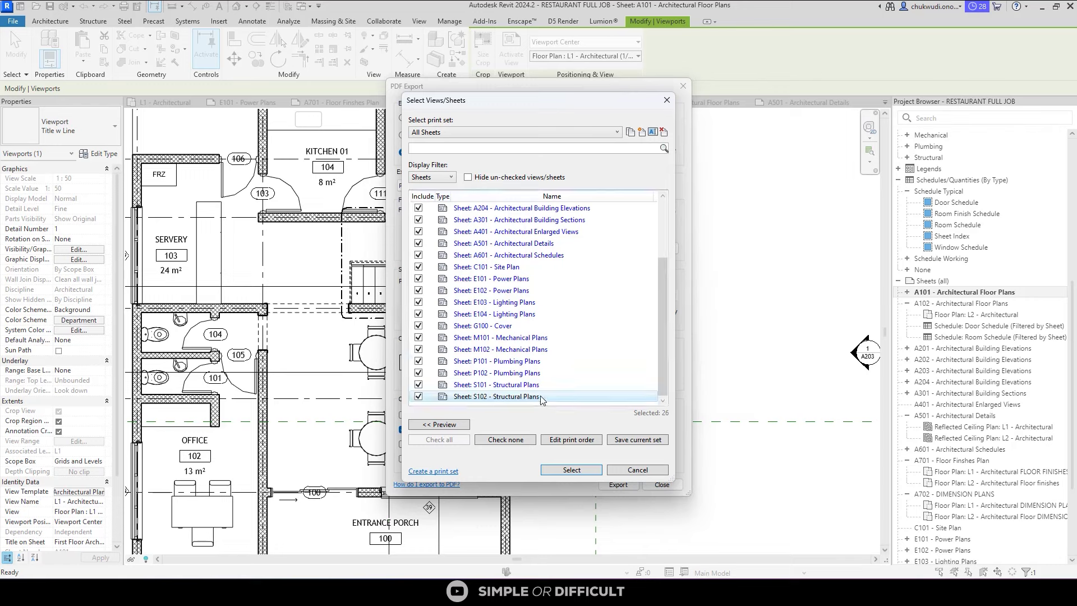
scroll(498, 261, "up", 3)
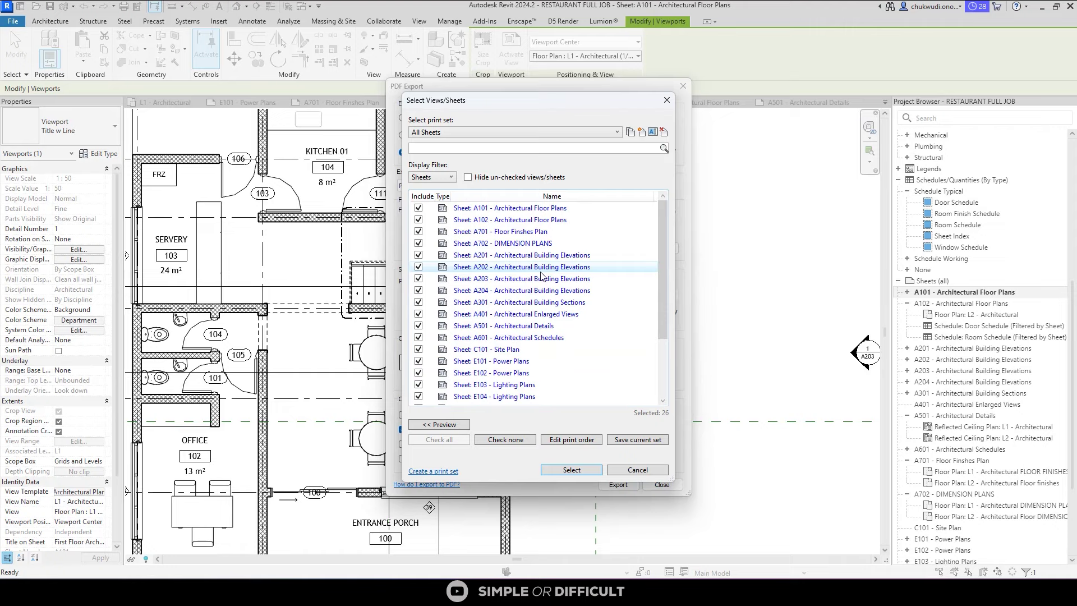
In the print order editor, manually move sheets A202 to A401 earlier
left_click(572, 439)
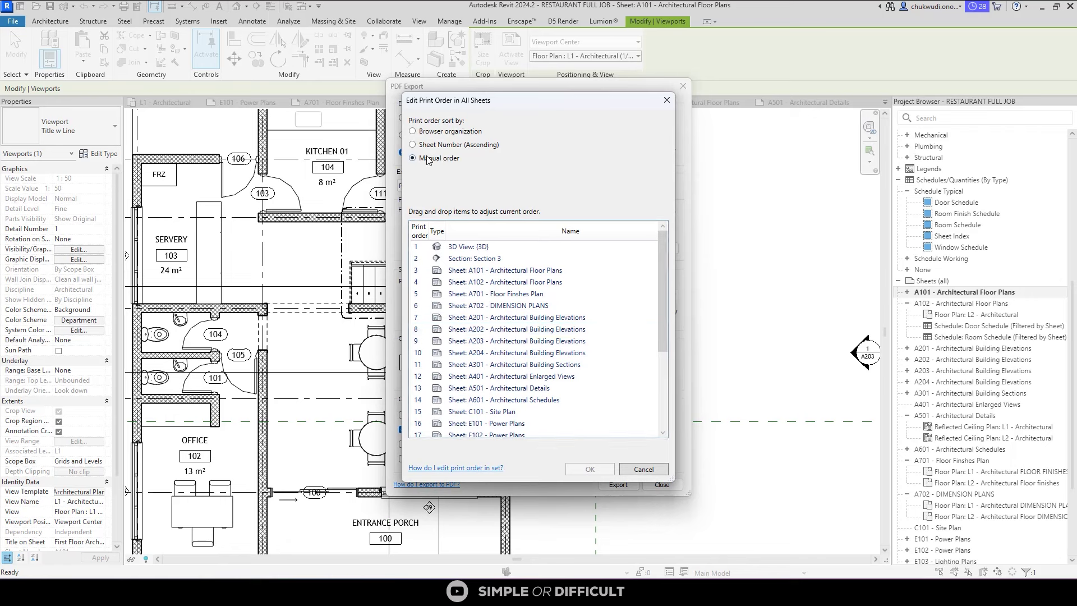
left_click(494, 333)
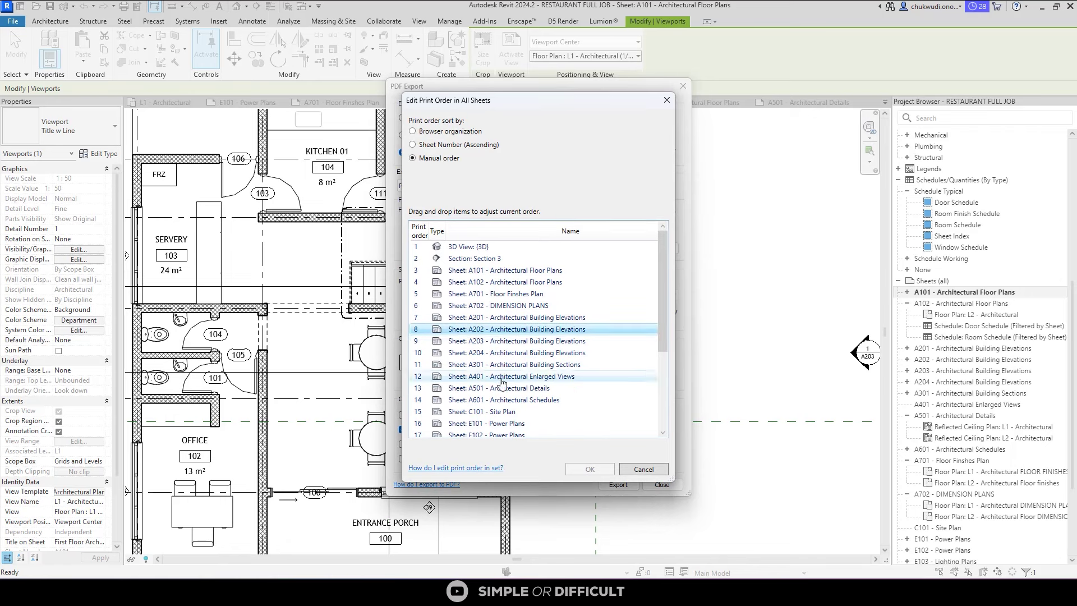
left_click_drag(500, 381, 515, 284)
left_click(504, 376, "shift")
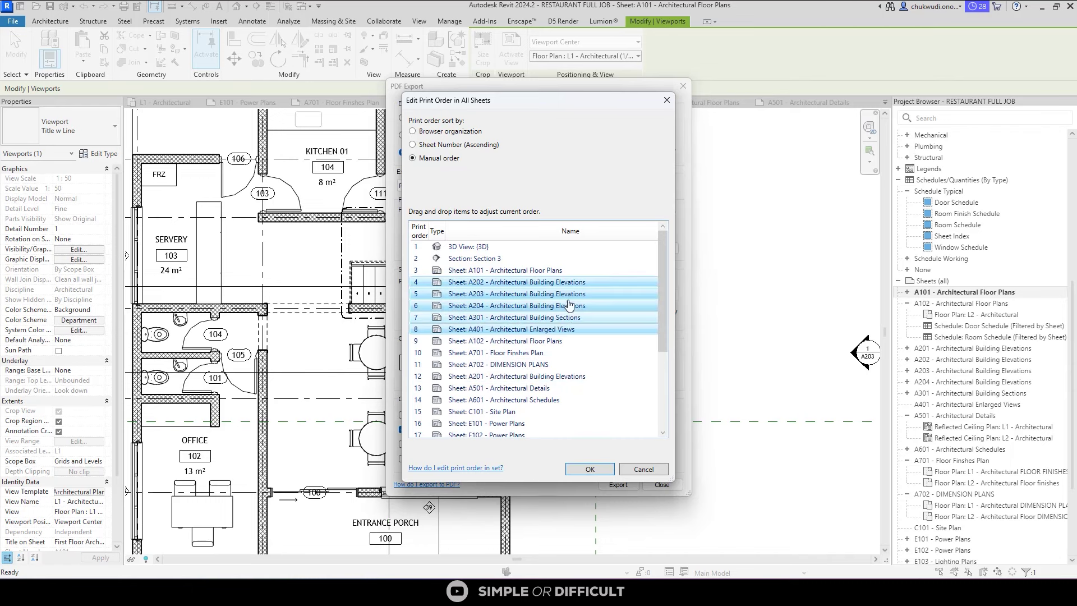
Sort the print order by Sheet Number (Ascending), discarding the manual order, and review it
left_click(420, 131)
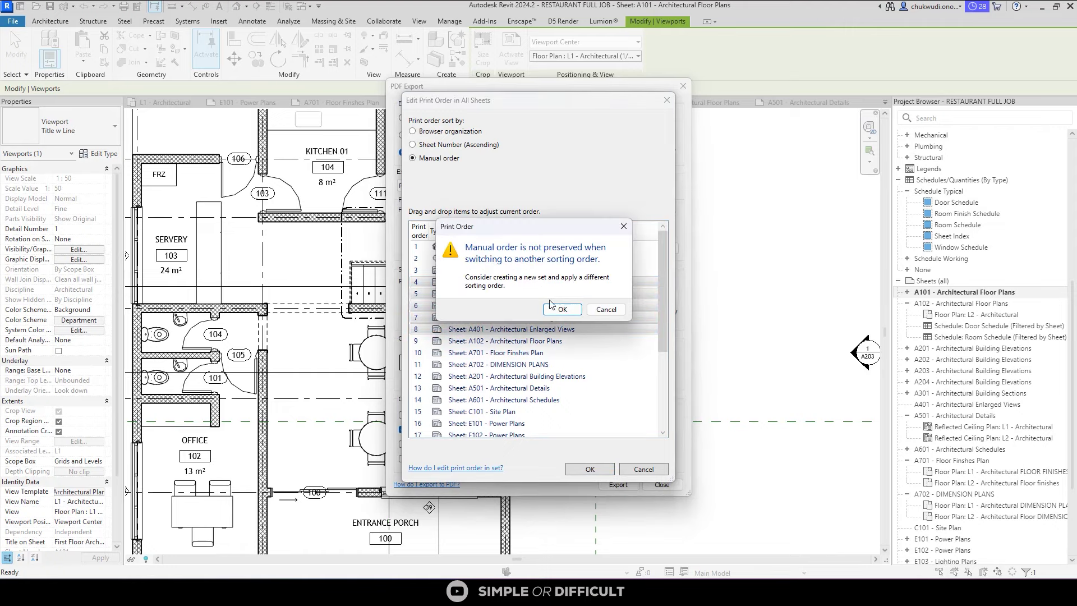
left_click(556, 304)
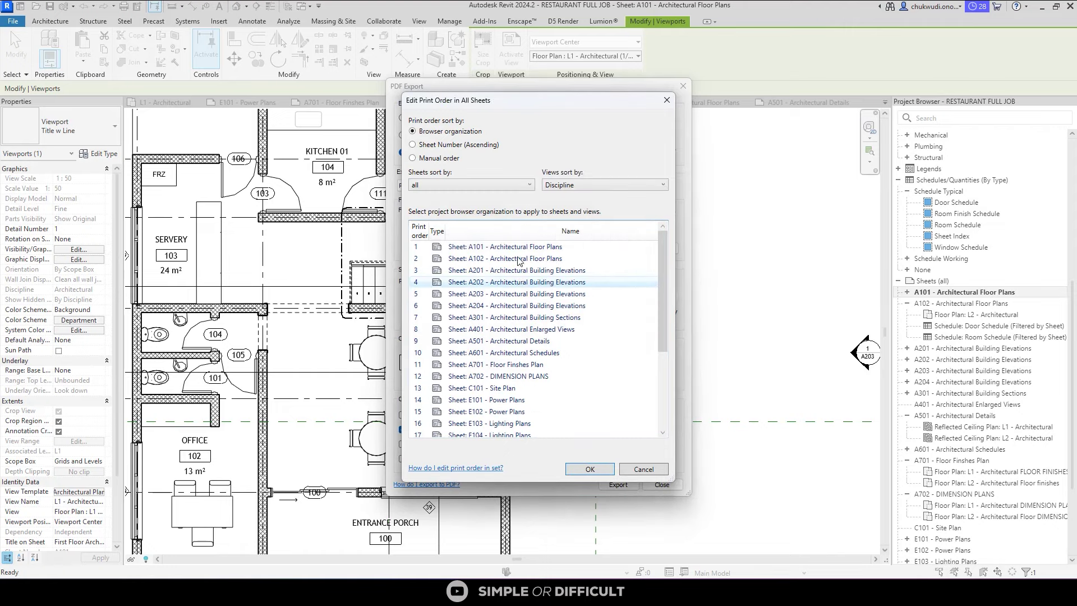
left_click(435, 145)
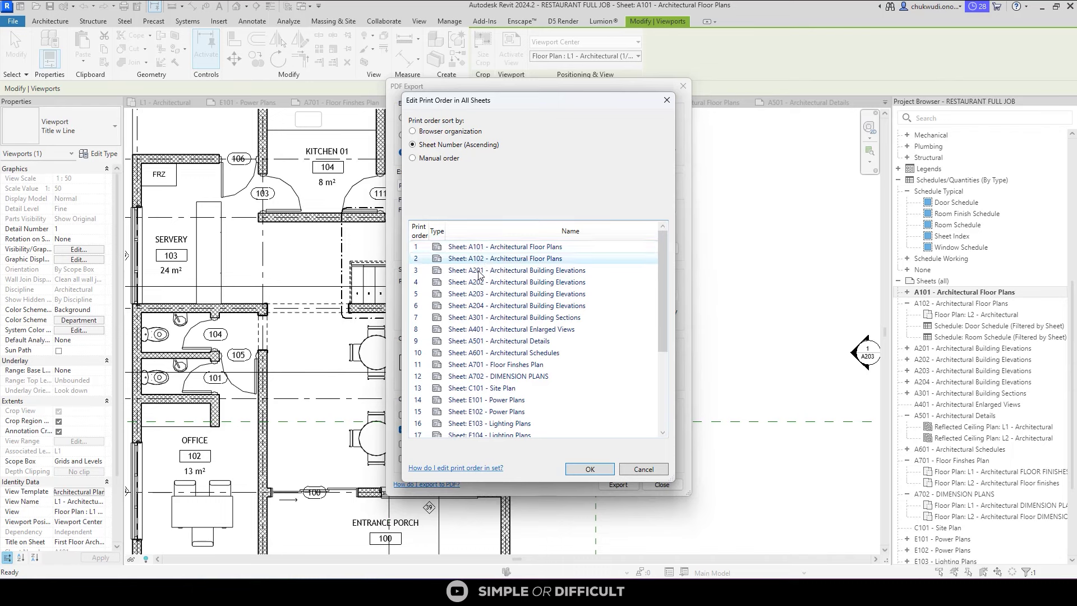
scroll(481, 361, "down", 1)
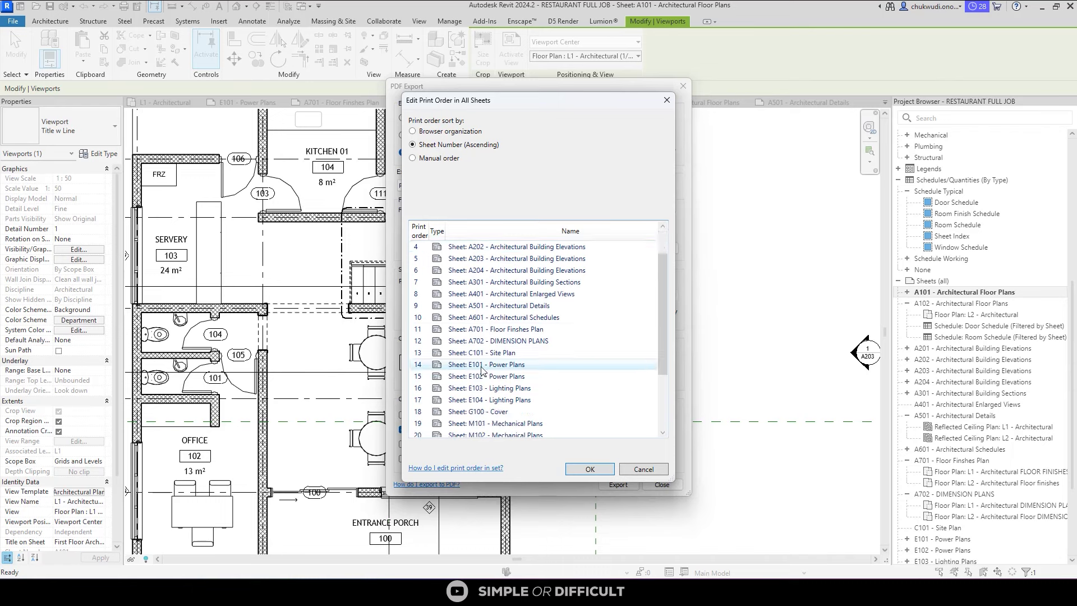
scroll(485, 357, "up", 1)
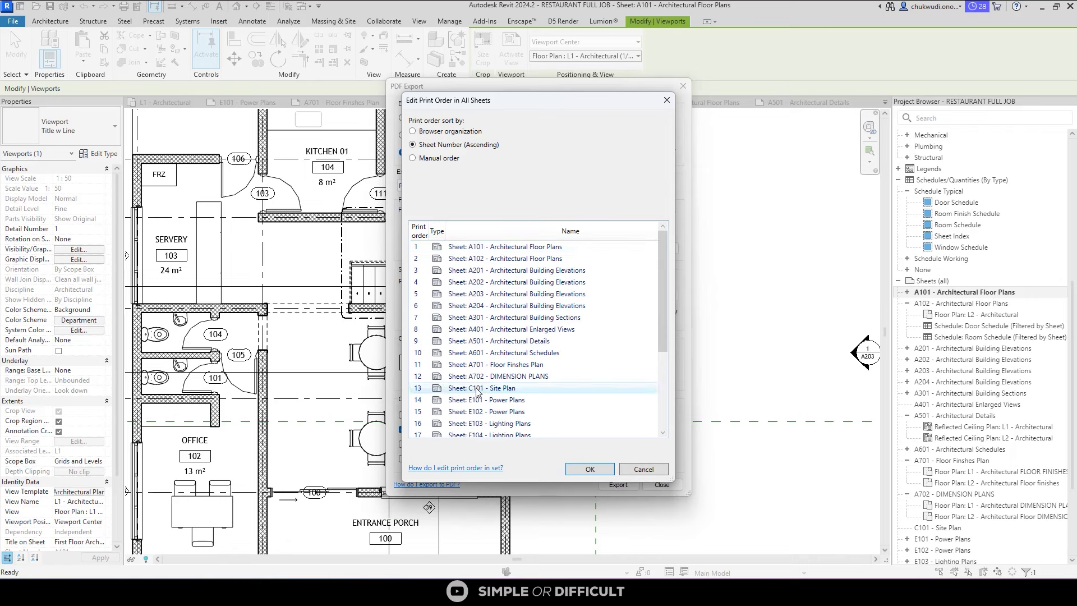
scroll(476, 391, "down", 2)
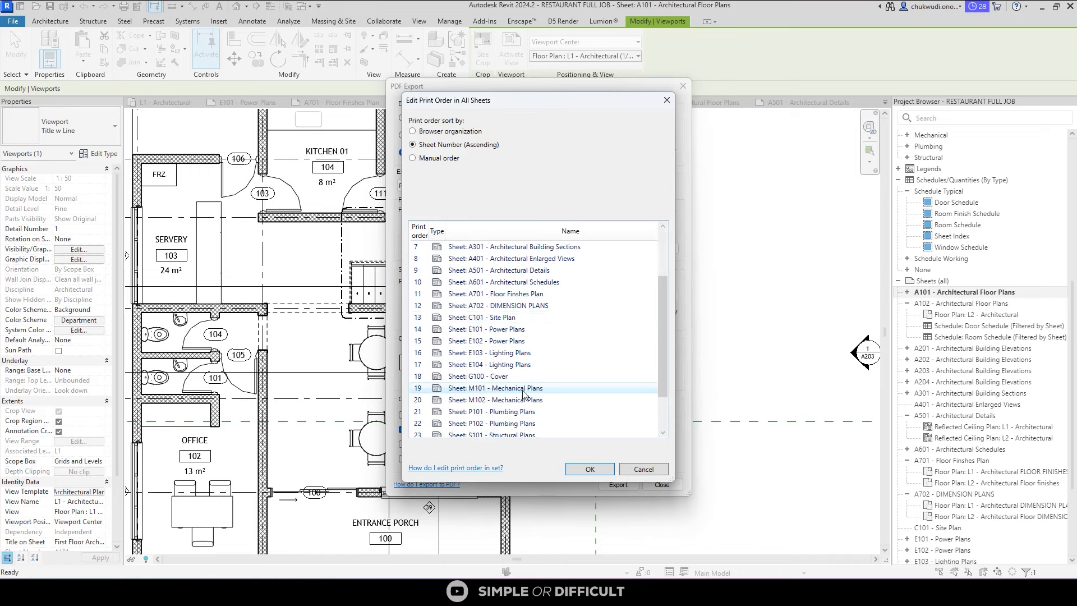
scroll(523, 393, "up", 2)
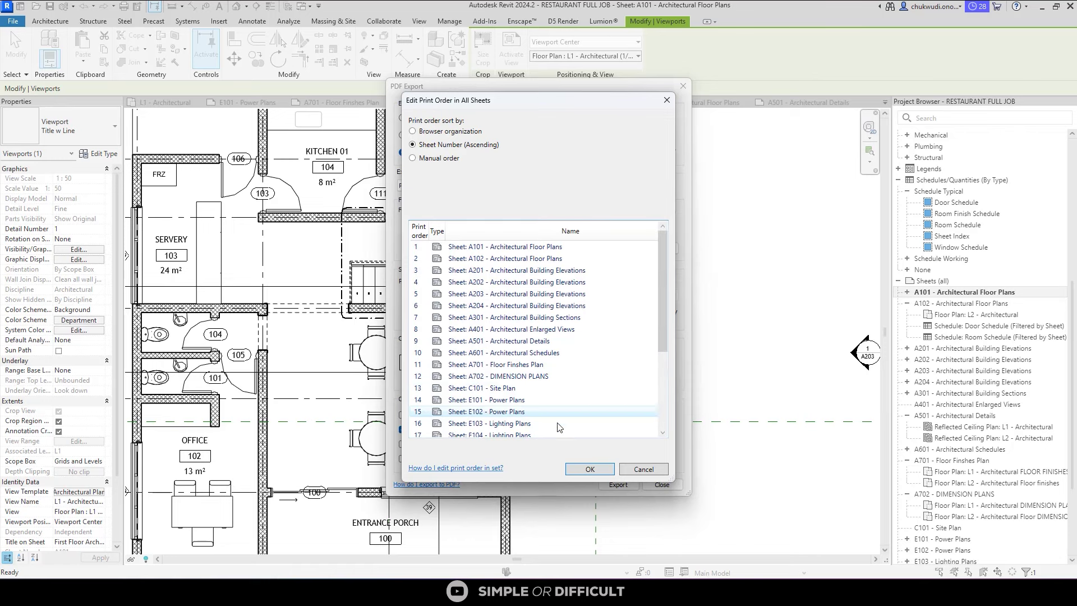
Confirm the new order, save the All Sheets set, preview A101 and A203, then accept
left_click(594, 469)
left_click(645, 441)
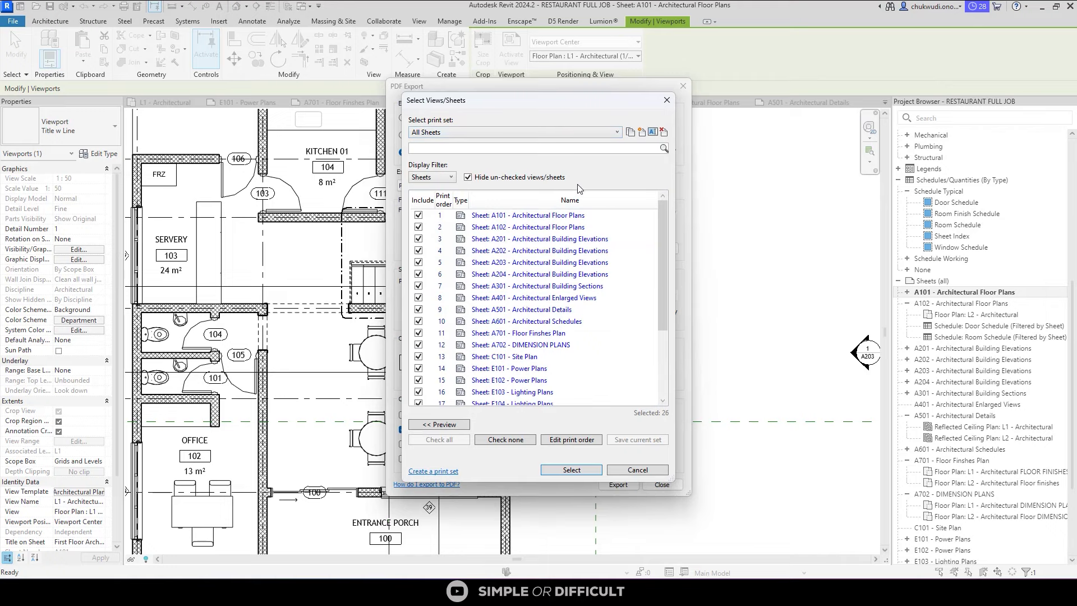
left_click(452, 425)
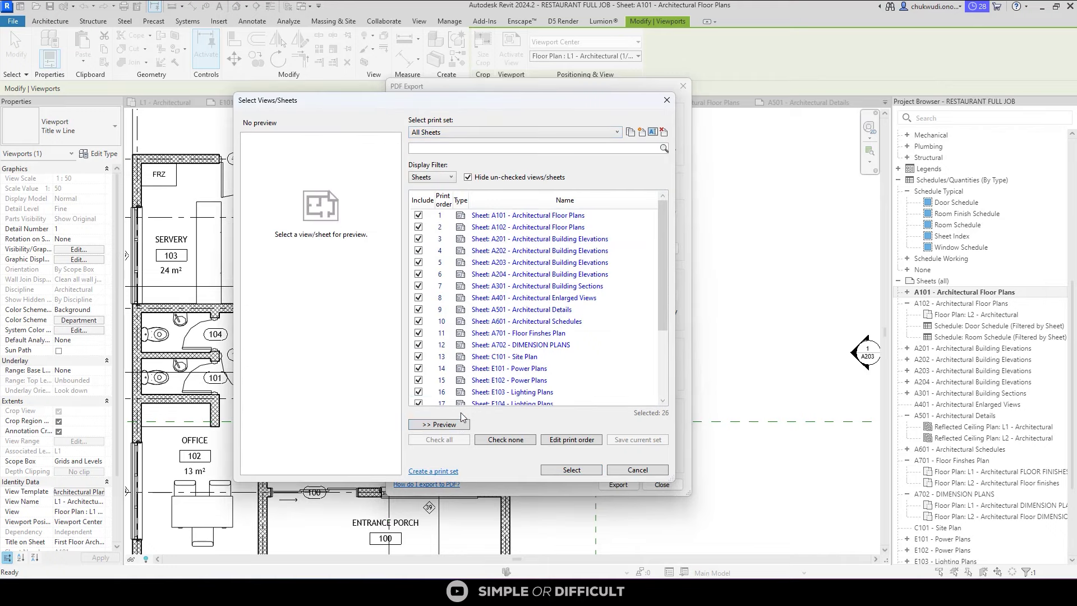
left_click(539, 216)
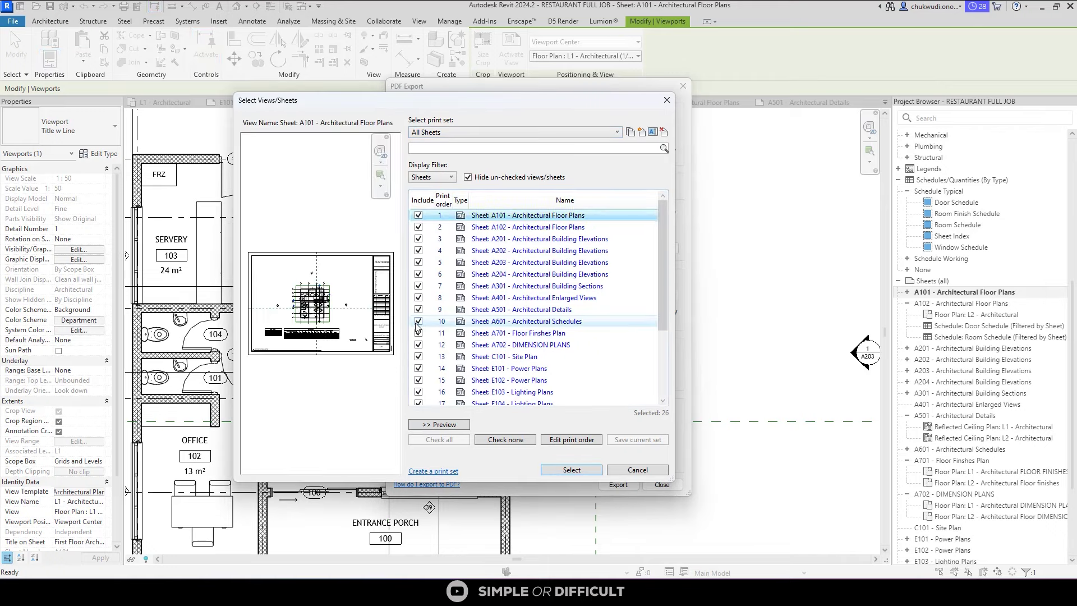
key("Down")
key("Down")
key("Down")
key("Down")
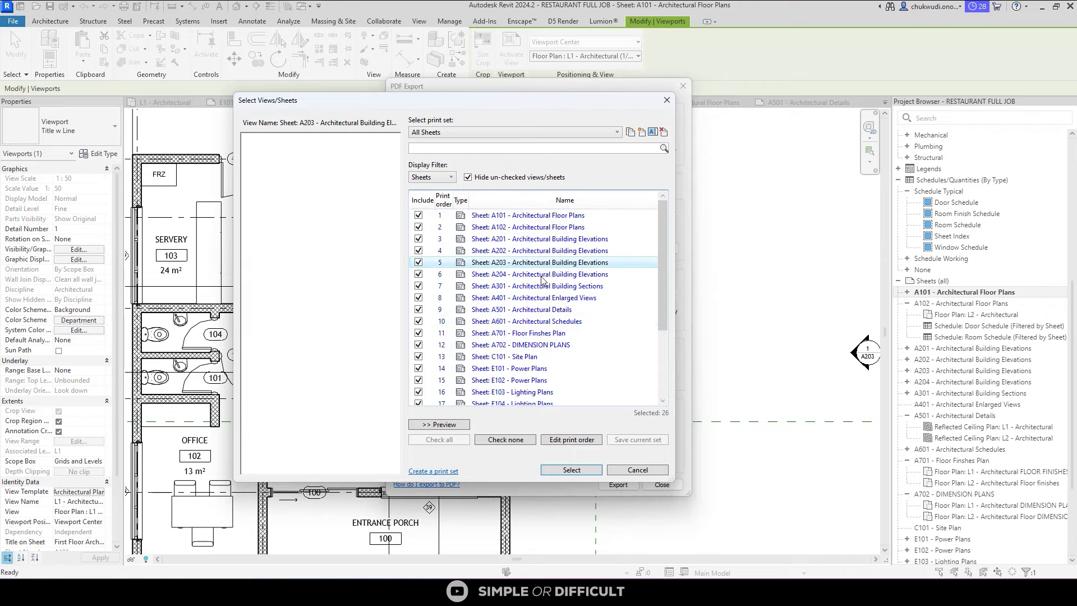
left_click(451, 425)
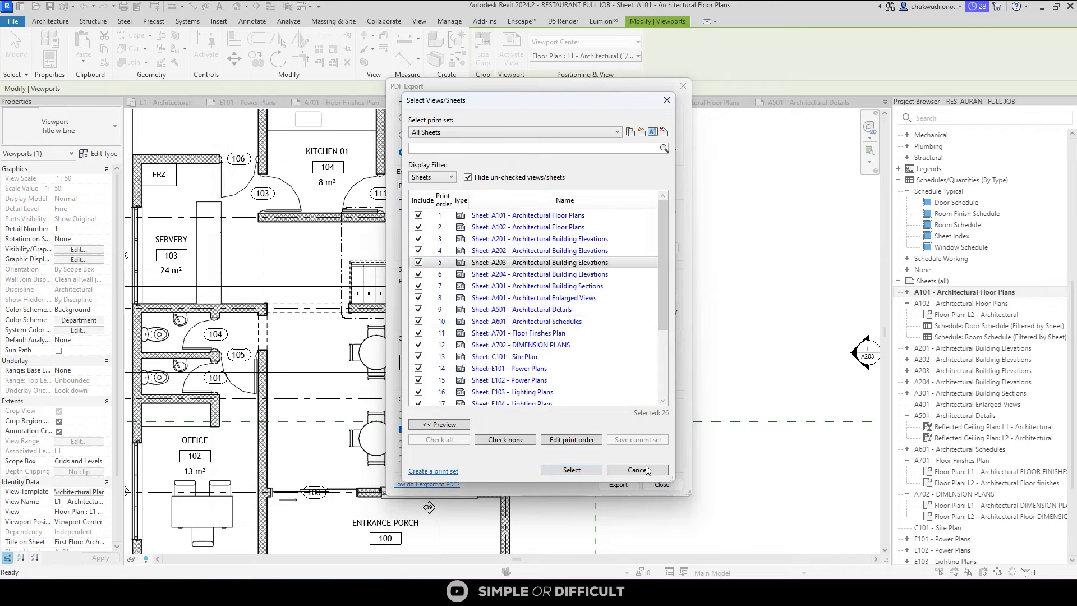
left_click(572, 470)
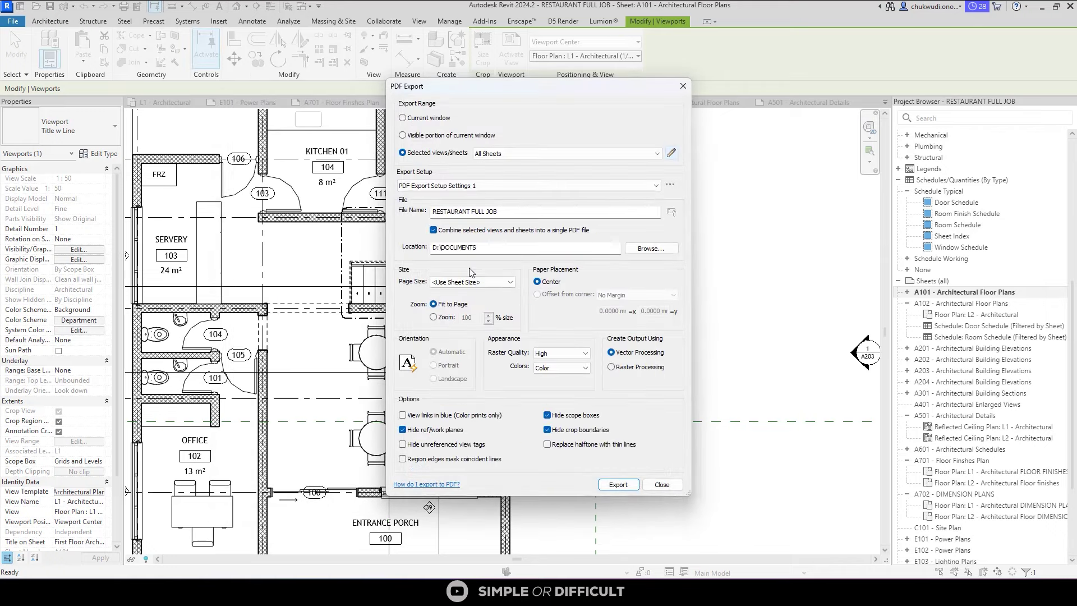
left_click(672, 185)
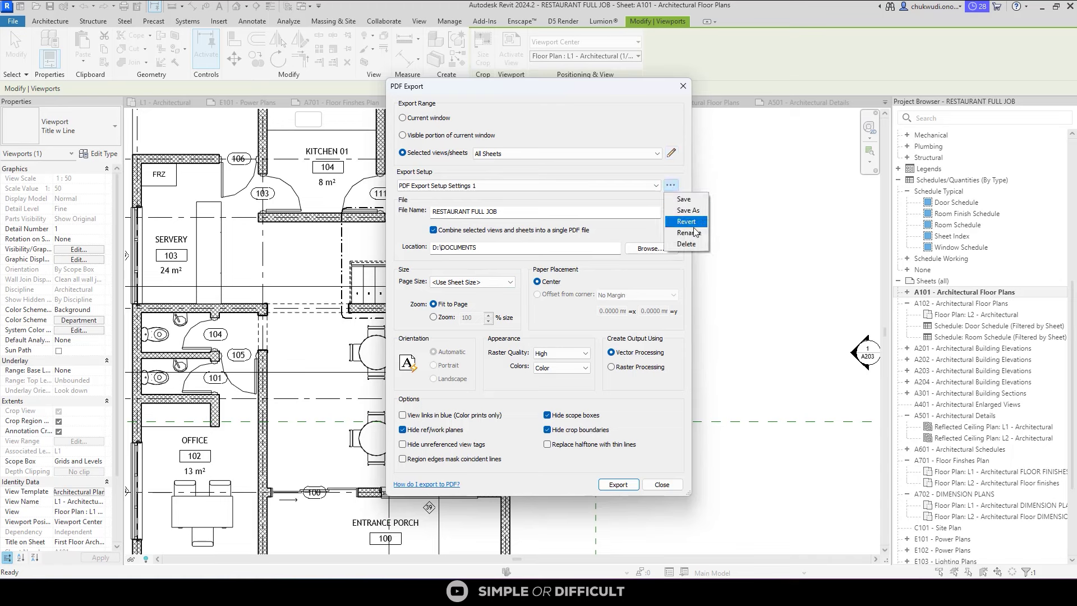
left_click(396, 232)
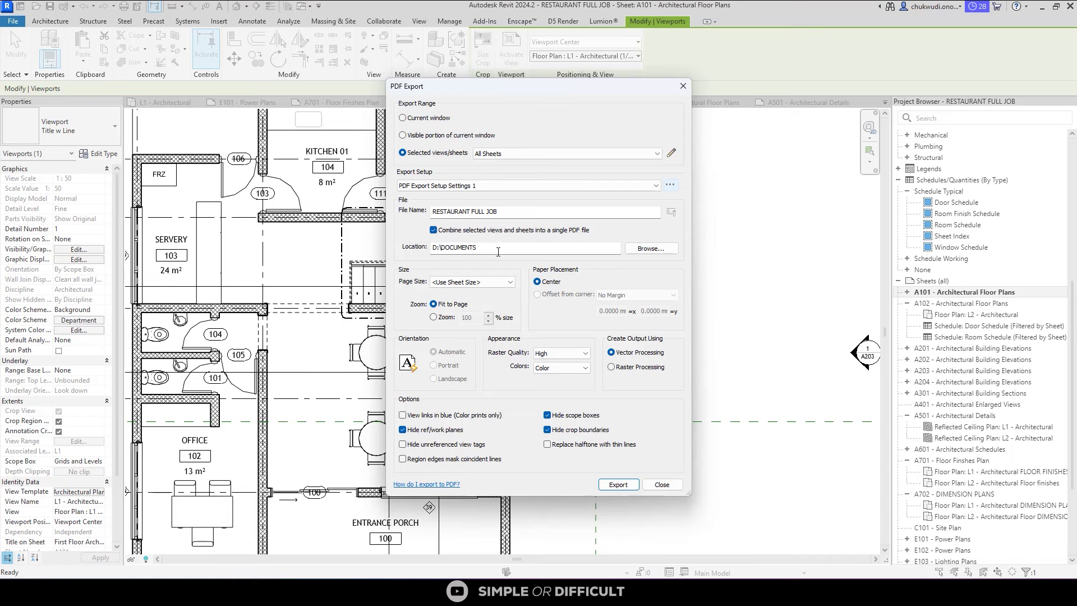
Create a 'pdf' folder in Desktop\DWG EXPORTS and set it as the export location
left_click(650, 248)
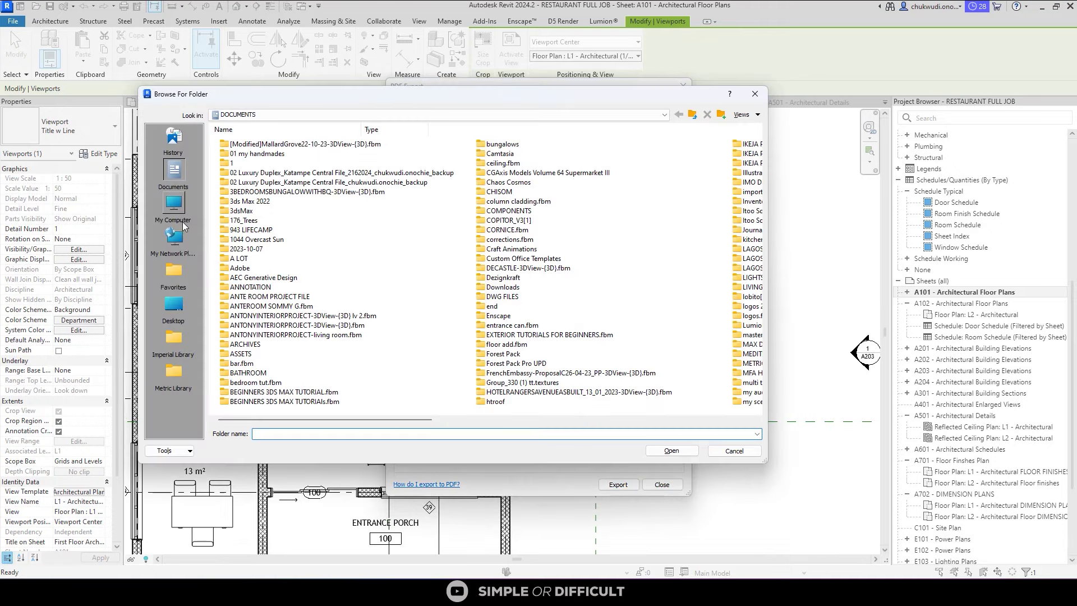
left_click(174, 308)
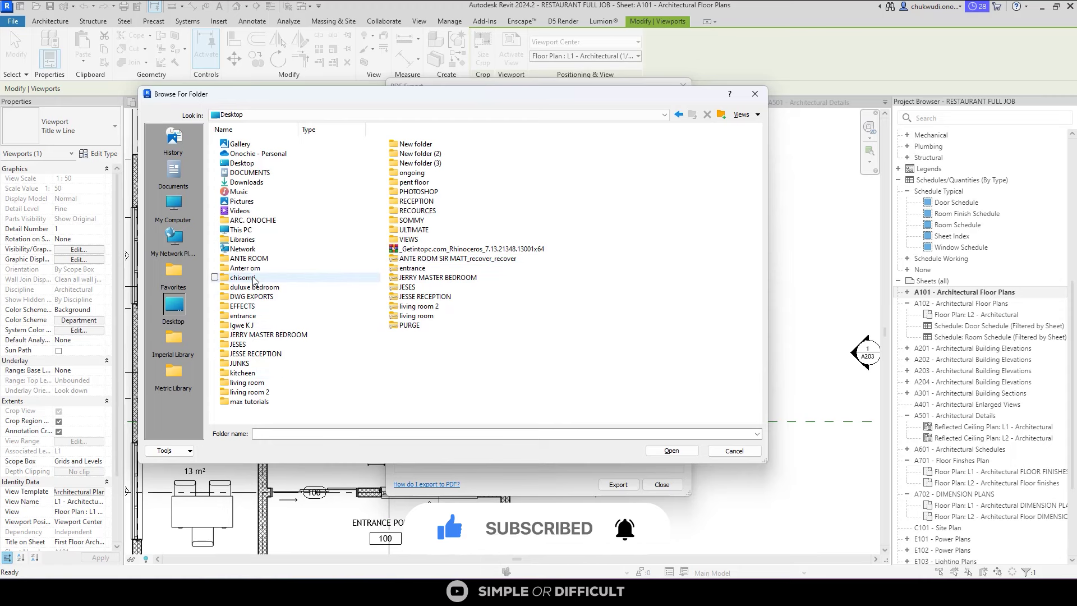
double_click(251, 296)
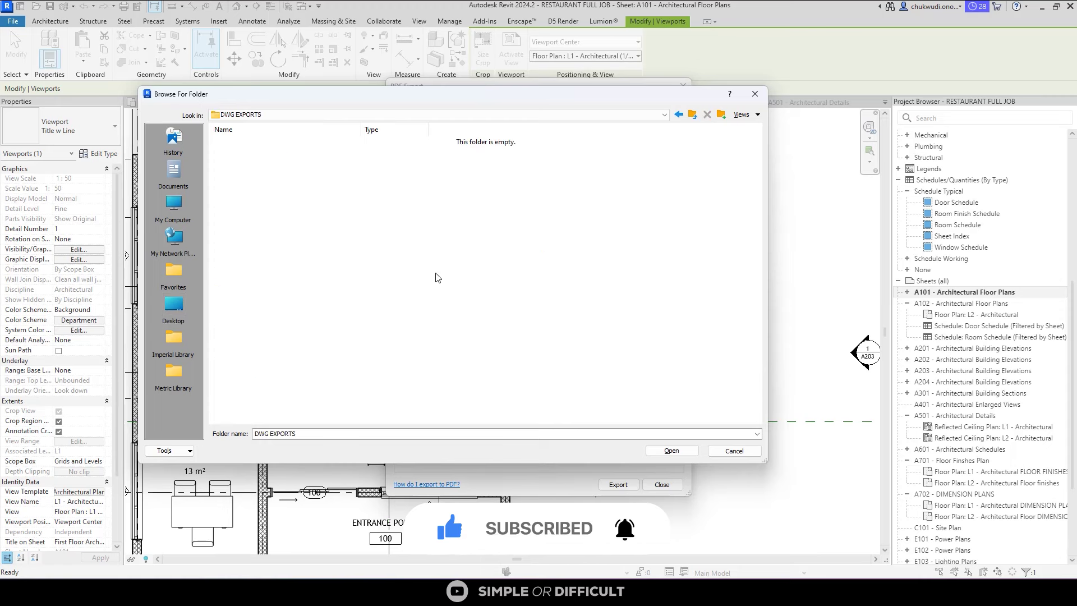
left_click(722, 114)
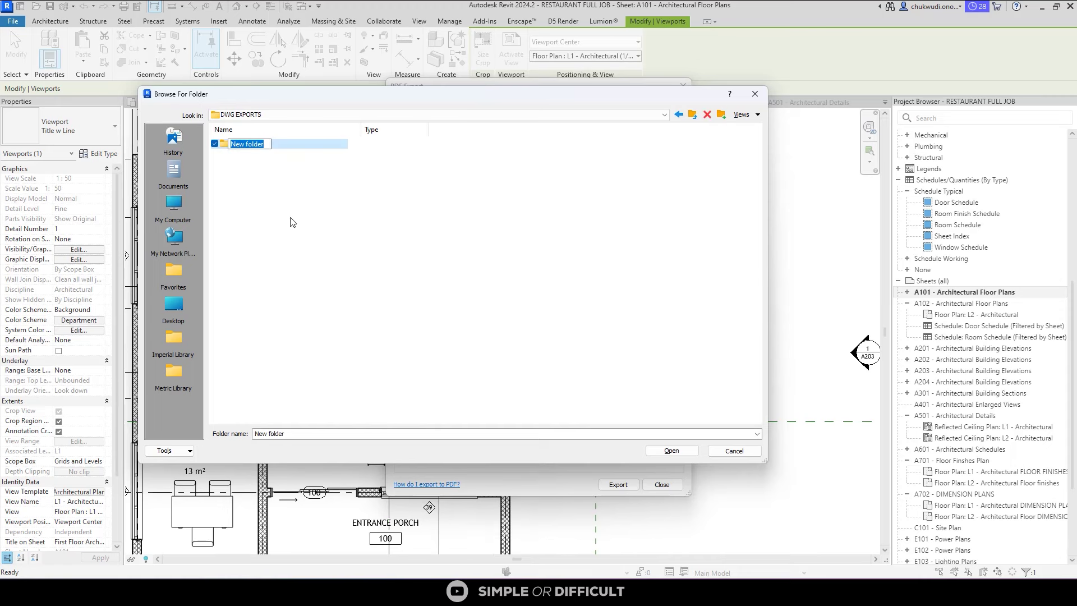
type("pdf")
key("Return")
double_click(247, 145)
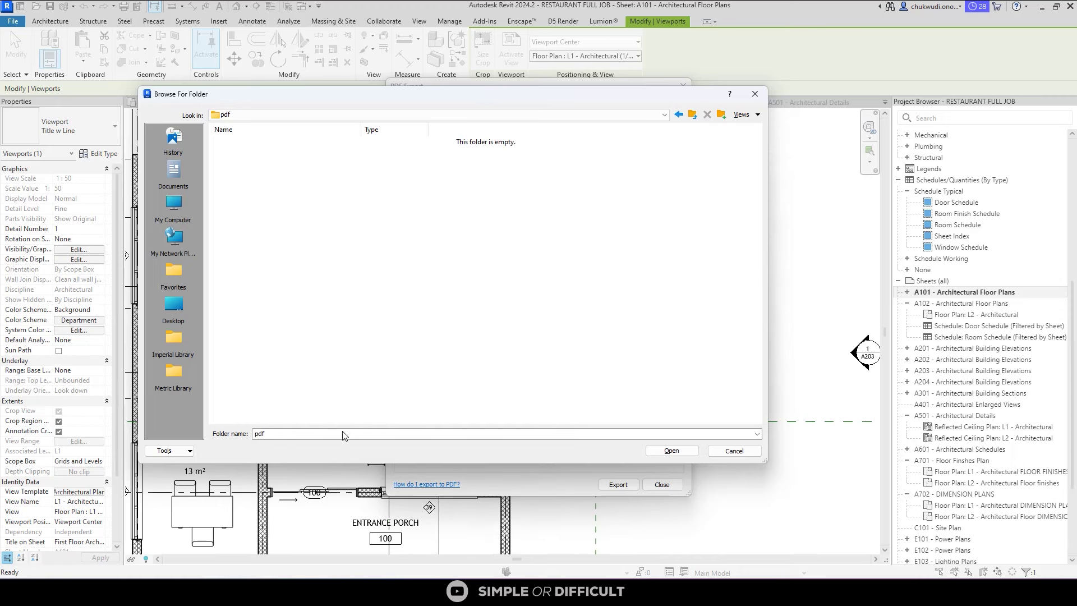
left_click(675, 451)
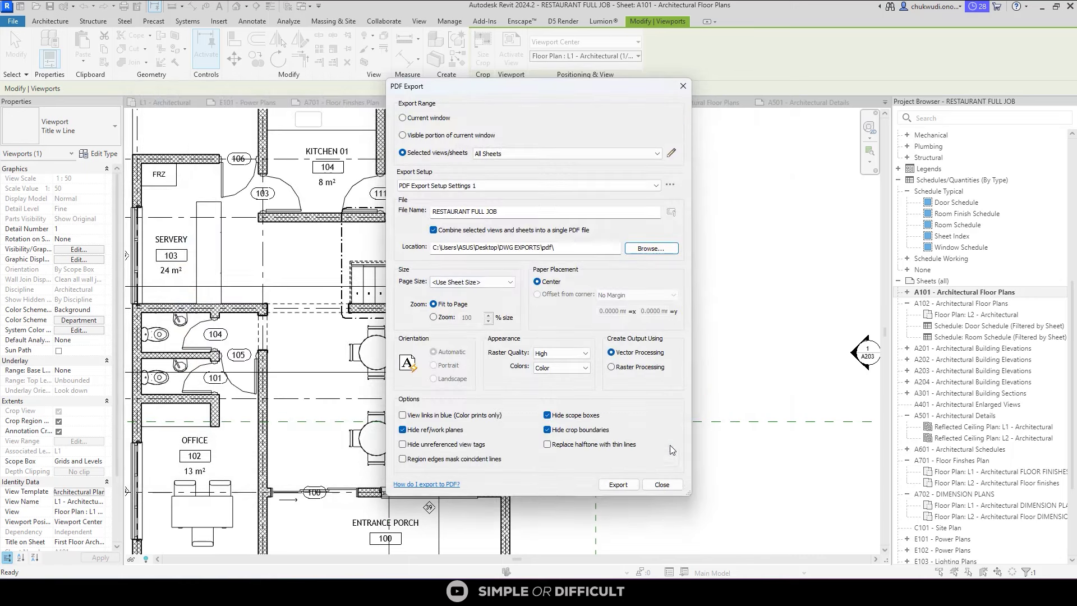
Keep the page size unchanged and set sheets to print at 100% zoom
left_click(508, 287)
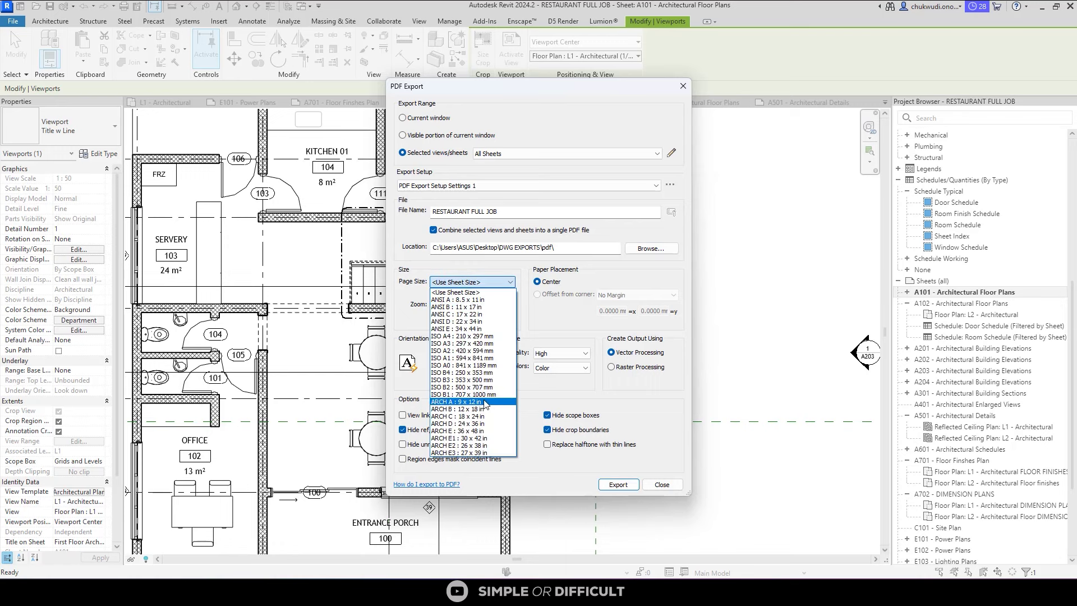
left_click(413, 320)
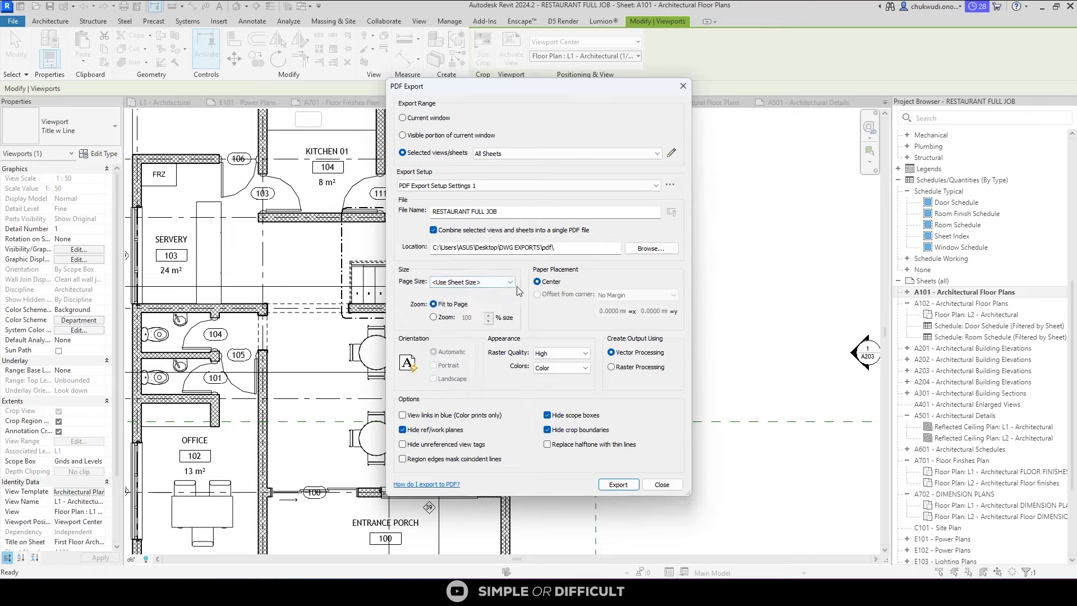
left_click(445, 317)
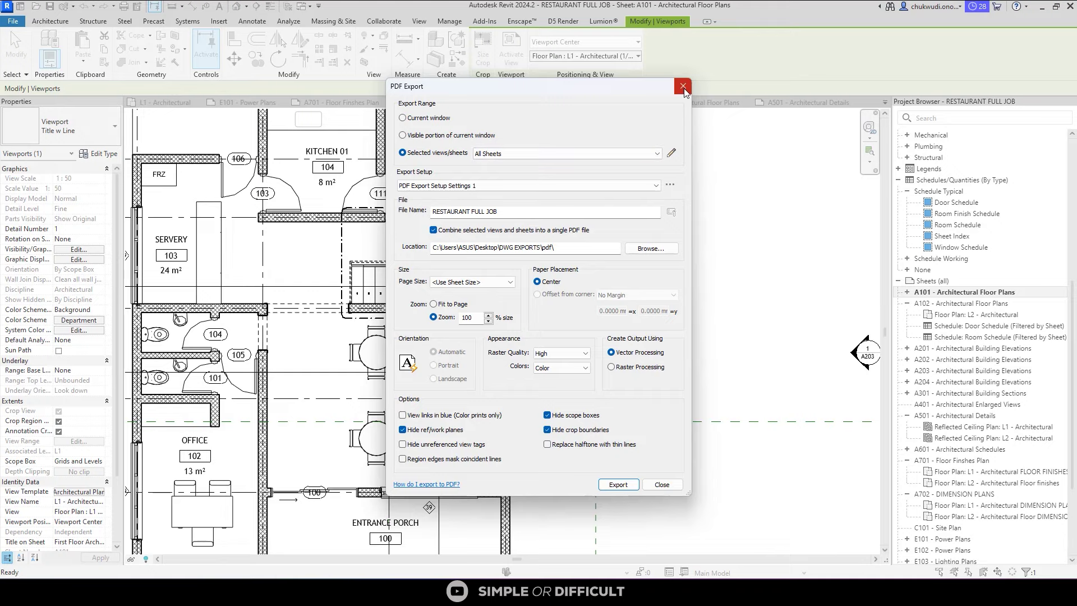
Close and reopen the PDF export settings, then enable View links in blue
left_click(661, 484)
scroll(614, 230, "down", 5)
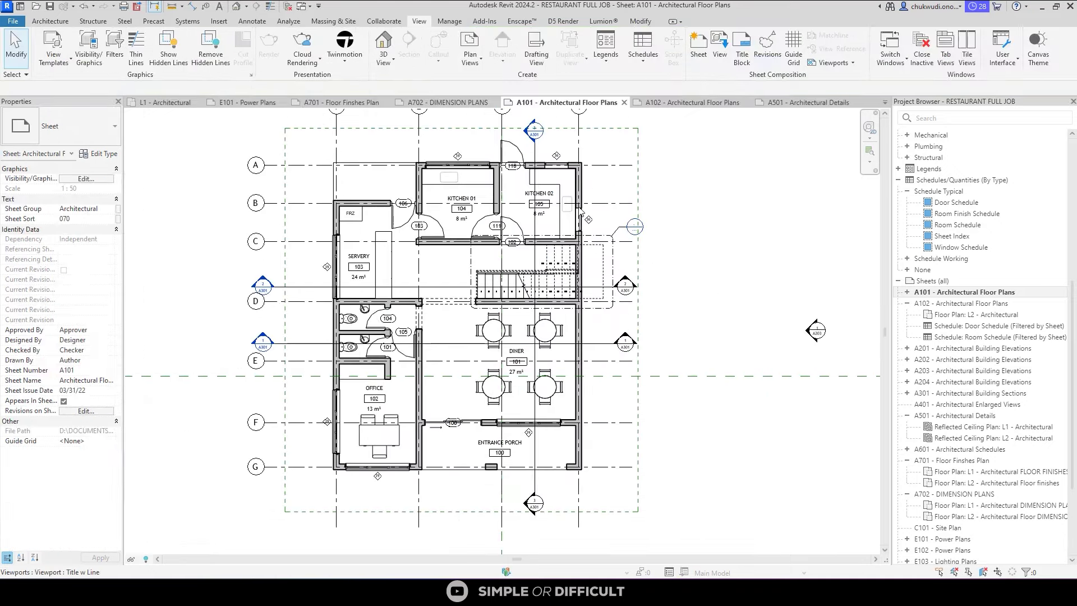
scroll(614, 231, "up", 5)
middle_click_drag(615, 230, 731, 220)
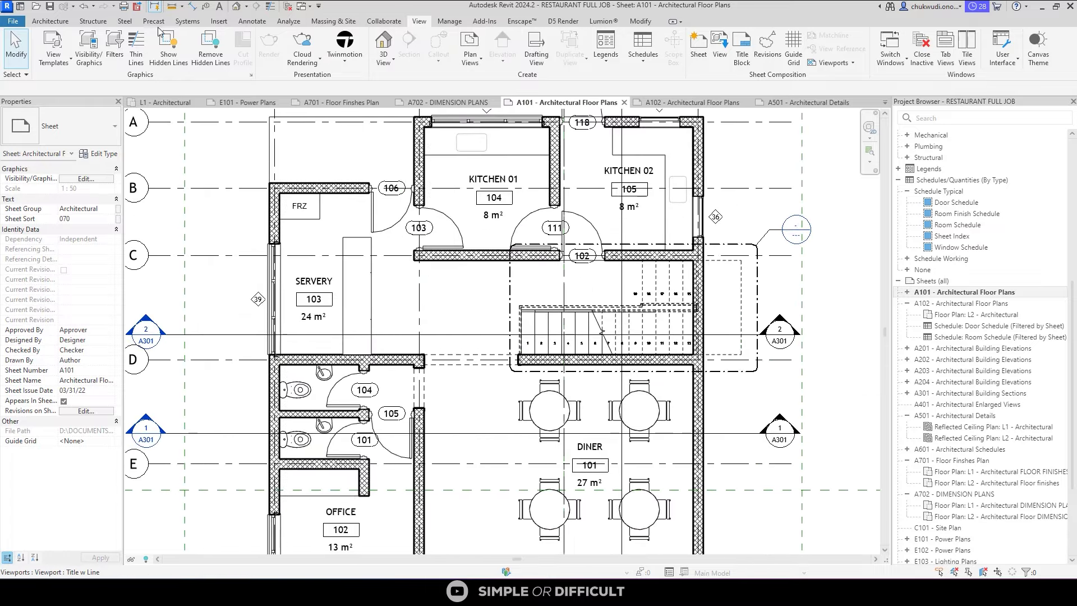
left_click(137, 6)
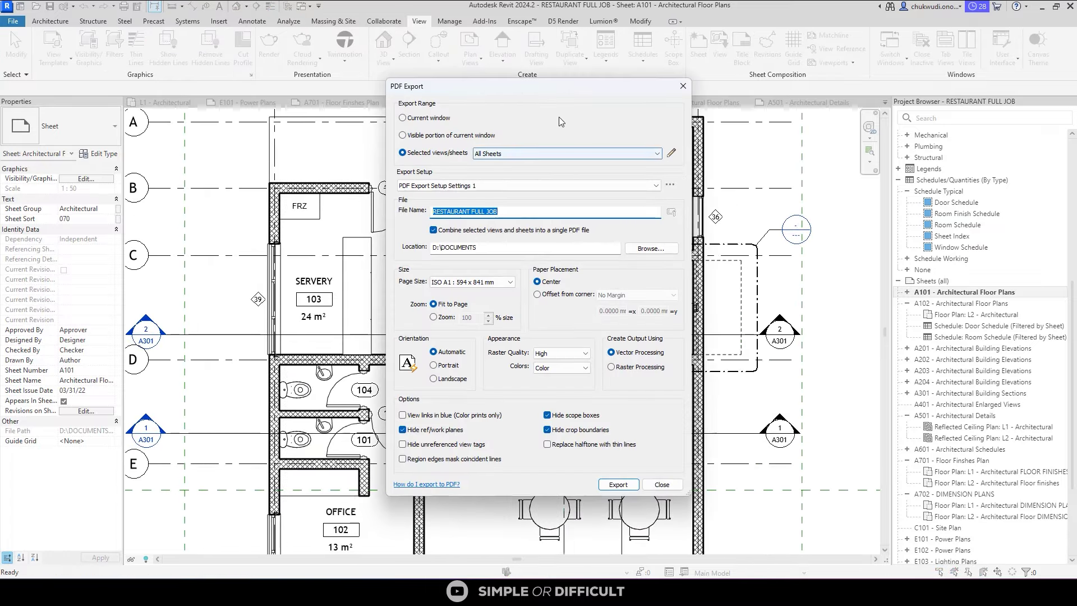
left_click_drag(568, 92, 457, 97)
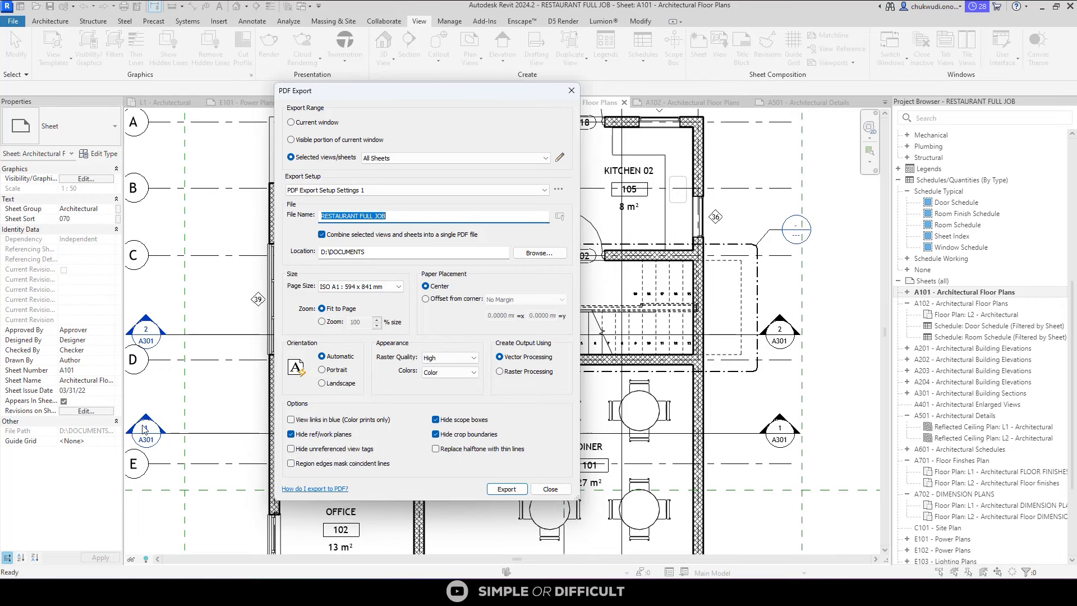
left_click(336, 419)
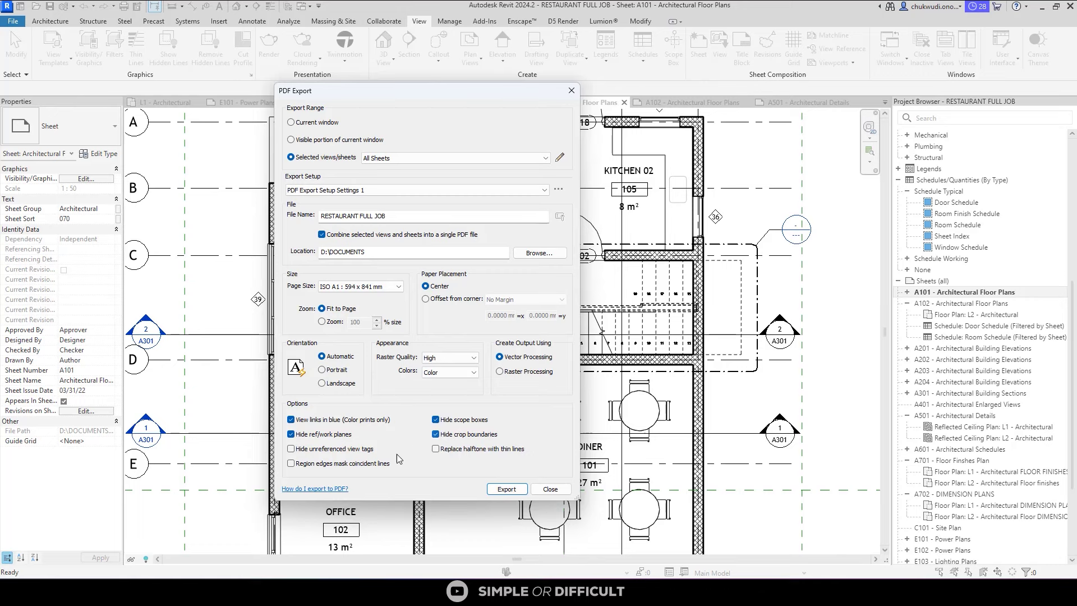
Hide unreferenced view tags, export RESTAURANT FULL JOB.pdf, and open it maximized in Acrobat
left_click(302, 451)
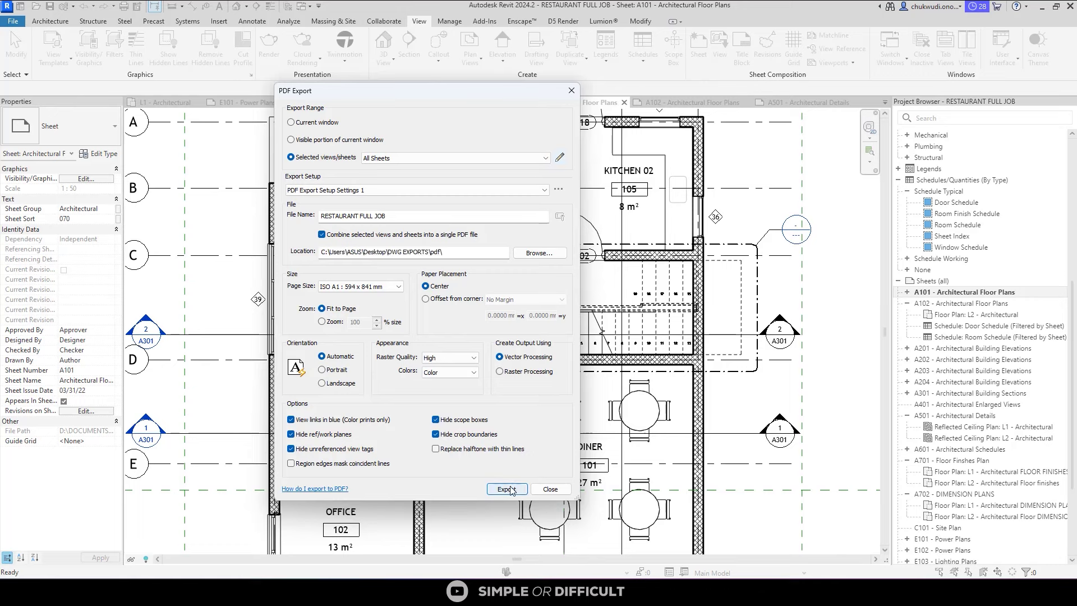
left_click(507, 489)
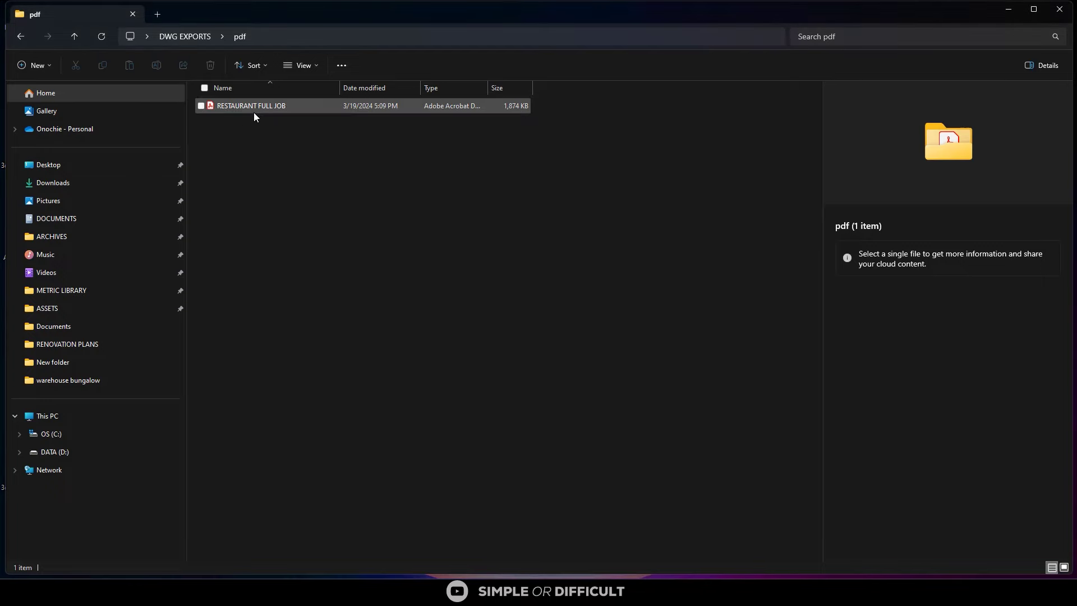
double_click(254, 112)
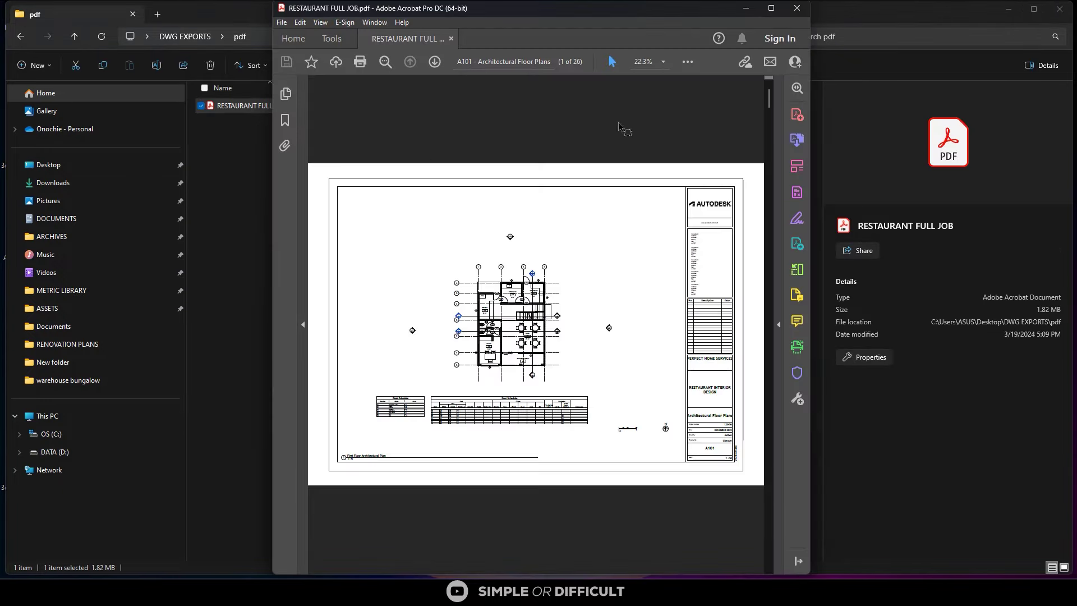
left_click(771, 8)
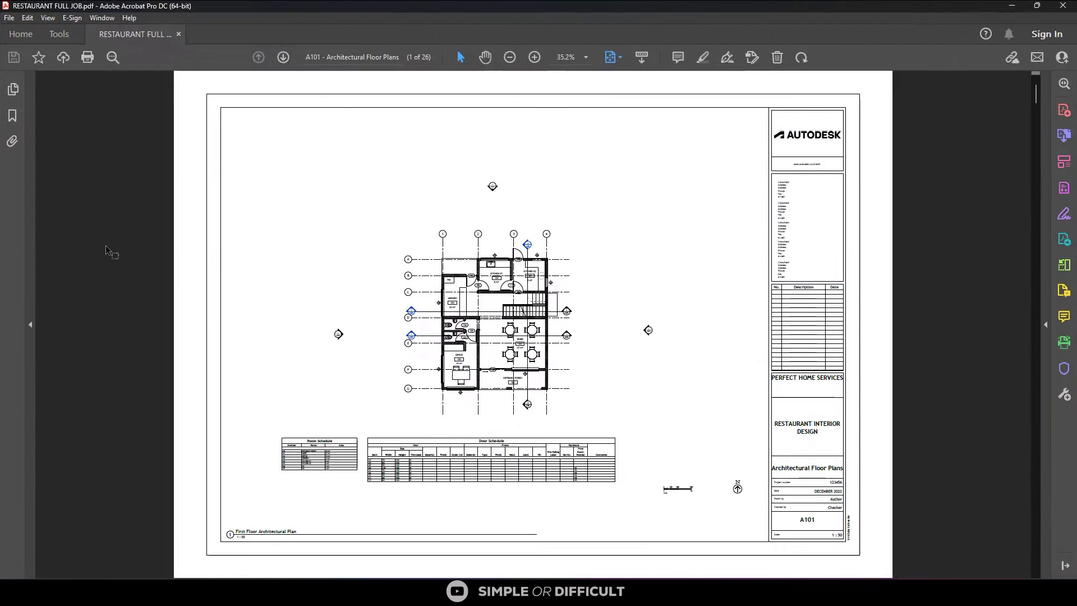
Show page thumbnails and step through sheets A102, A201 and A202 to A301
left_click(18, 92)
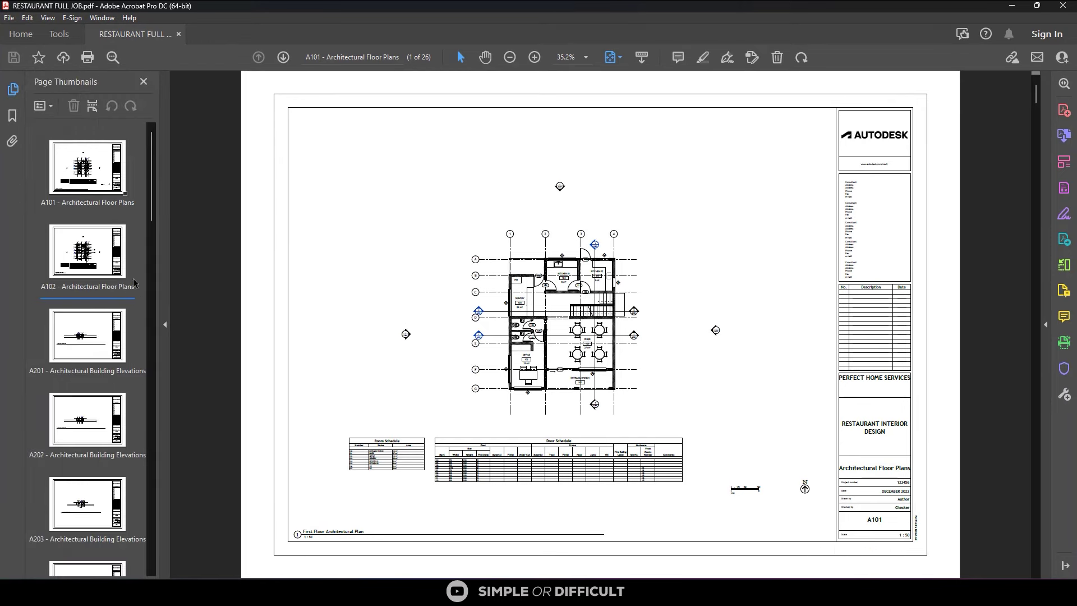
left_click(125, 263)
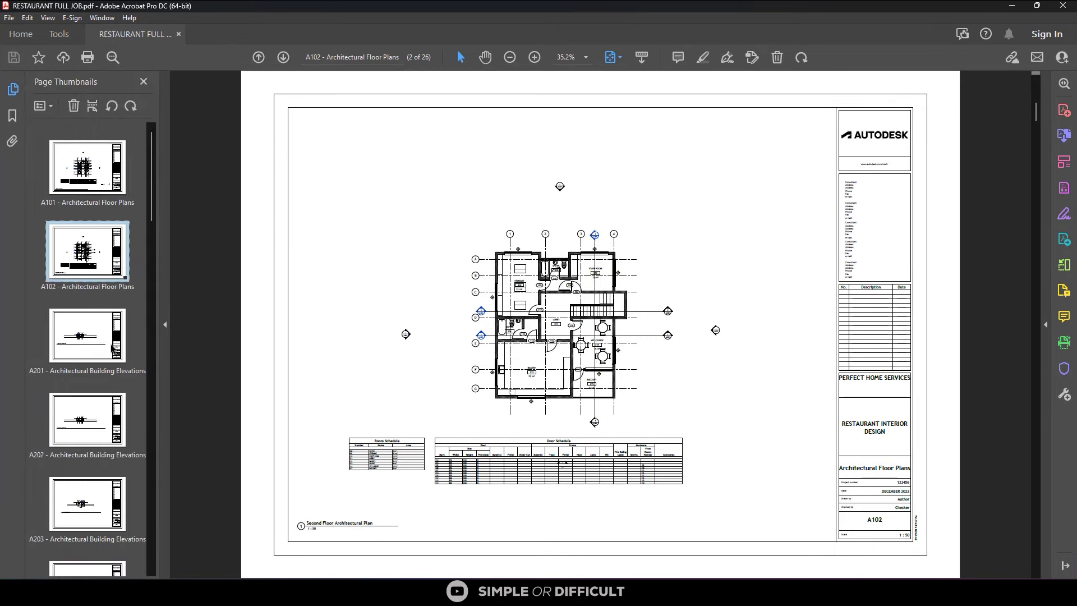
left_click(113, 353)
left_click(86, 446)
key("Down")
key("Down")
key("Down")
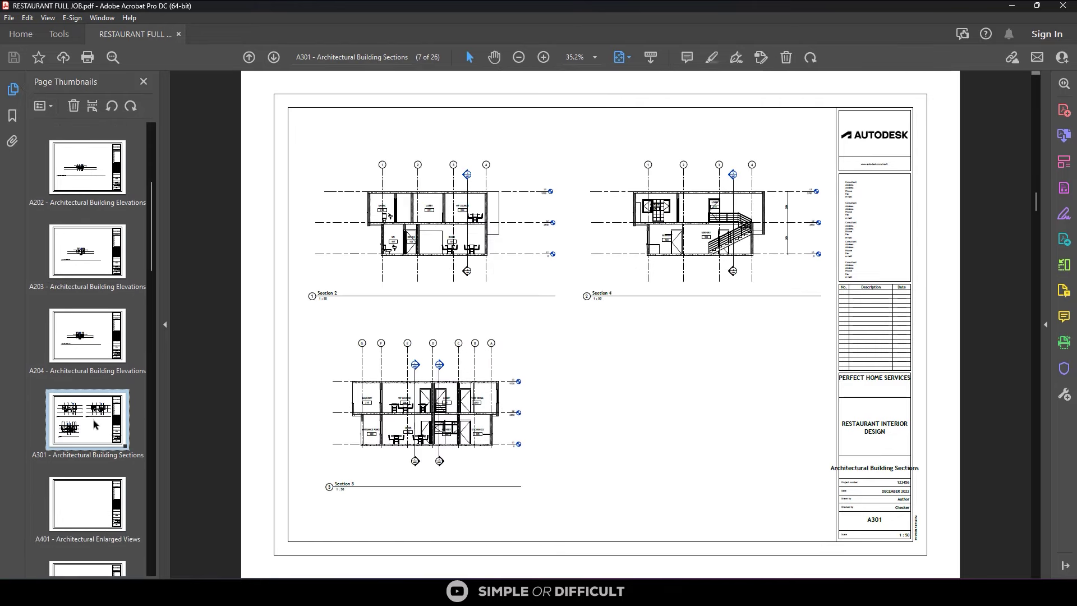
Review sheet A501 Architectural Details, glancing ahead at A701 and returning to A501
scroll(98, 443, "down", 2)
left_click(97, 459)
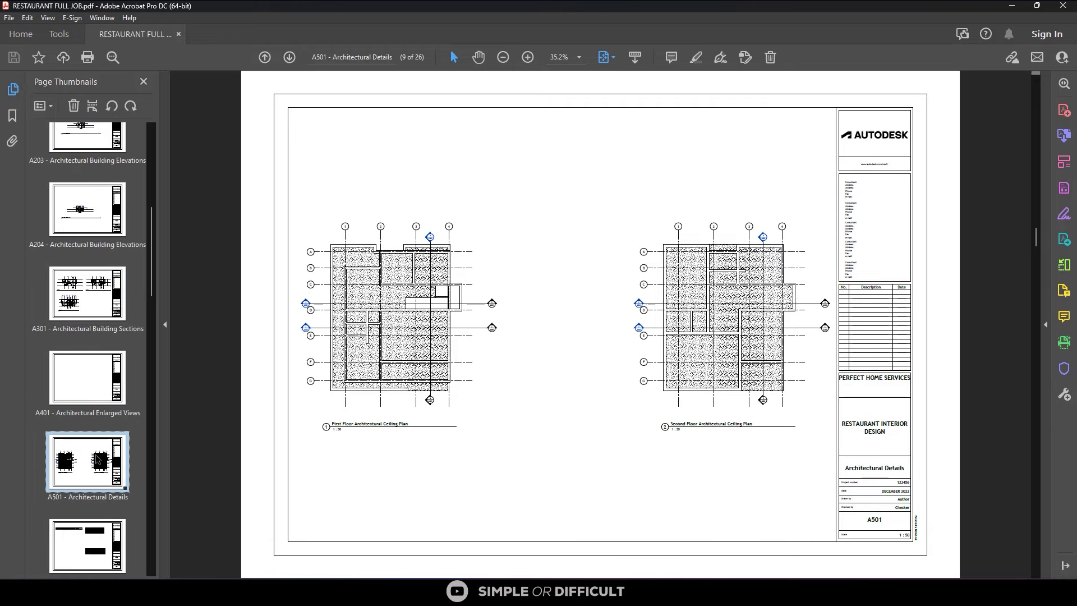
scroll(97, 459, "down", 3)
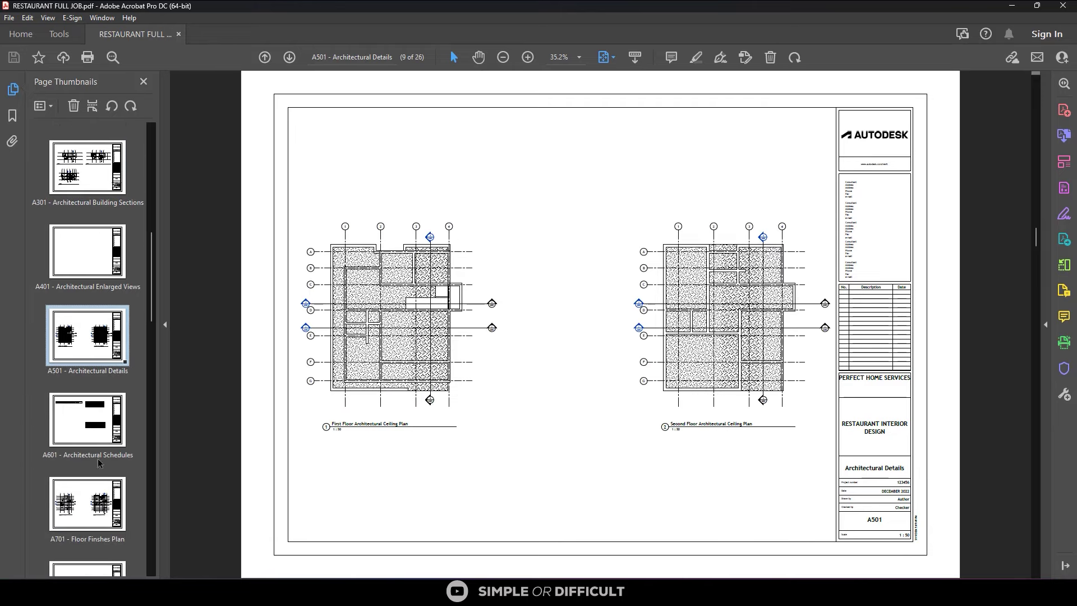
left_click(99, 489)
left_click(87, 340)
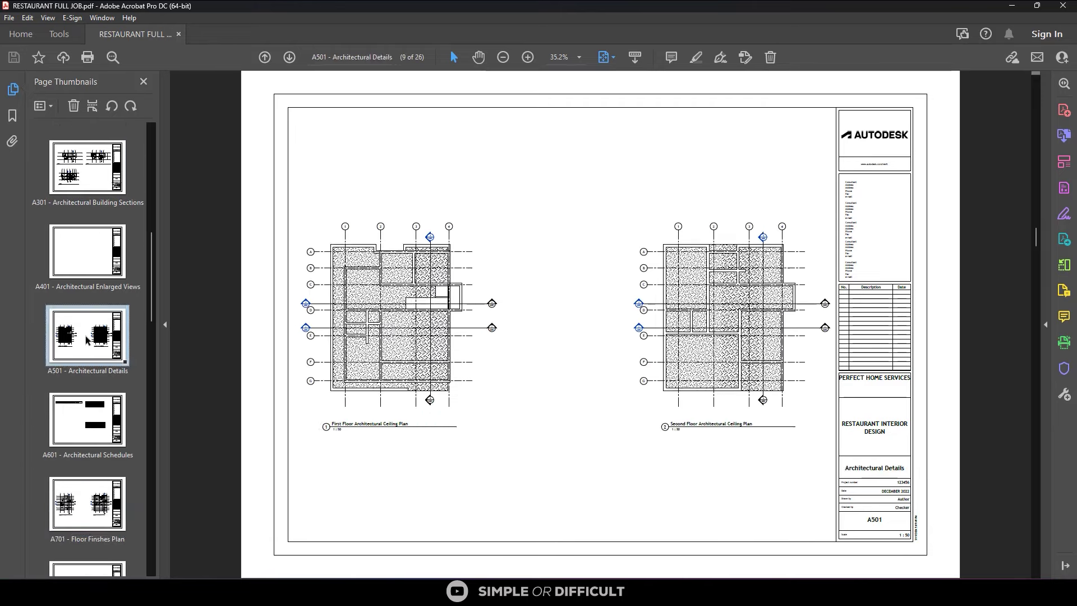
left_click(99, 527)
left_click(87, 353)
Move on to sheets A701 Floor Finishes Plan and A702 Dimension Plans
scroll(87, 352, "down", 2)
left_click(95, 422)
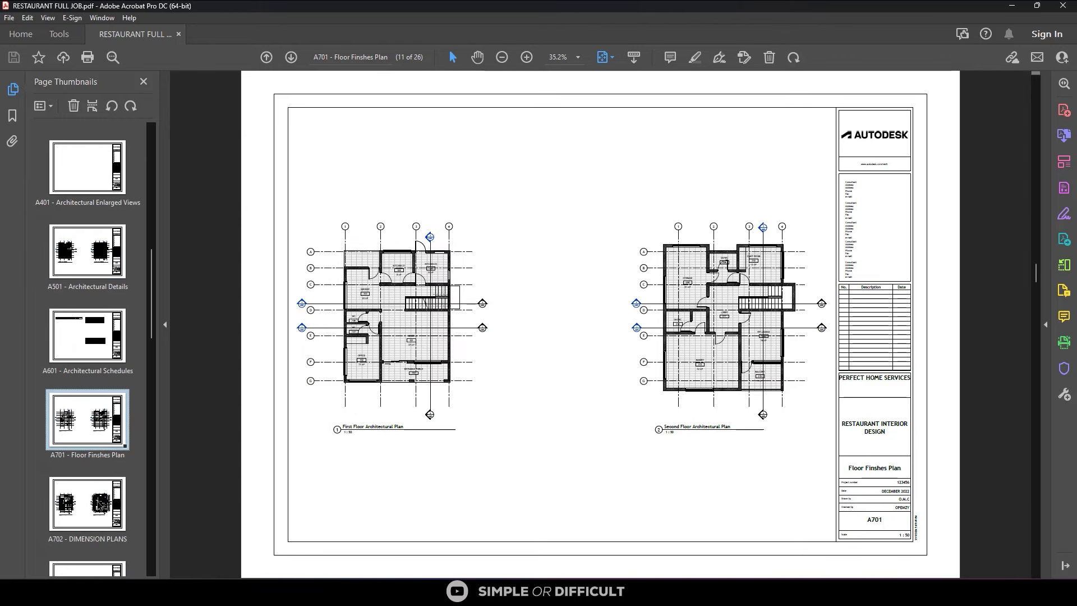
left_click(99, 504)
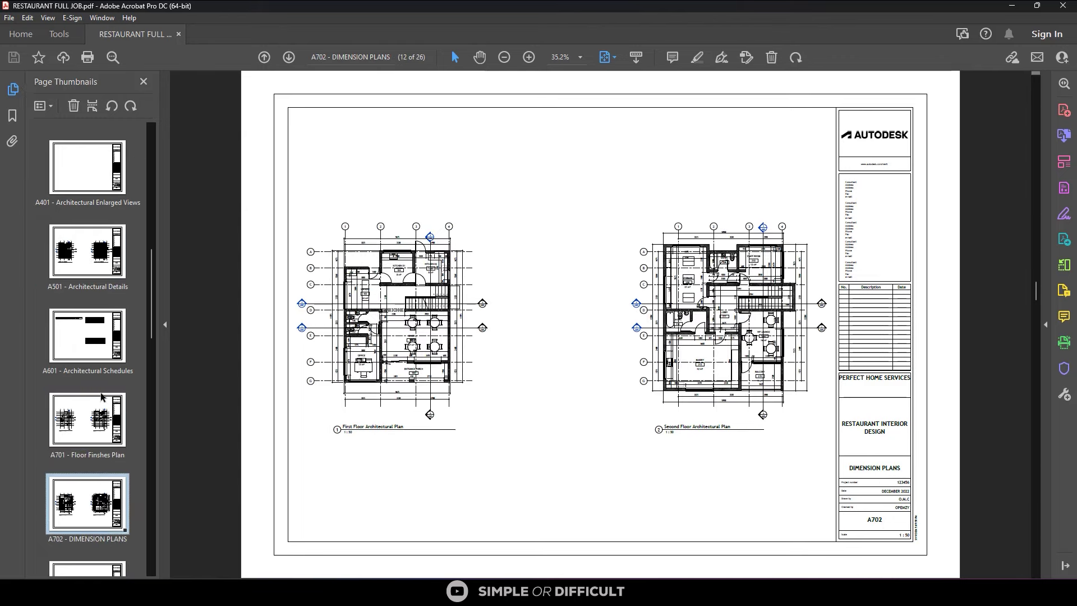
scroll(299, 307, "up", 4, "ctrl")
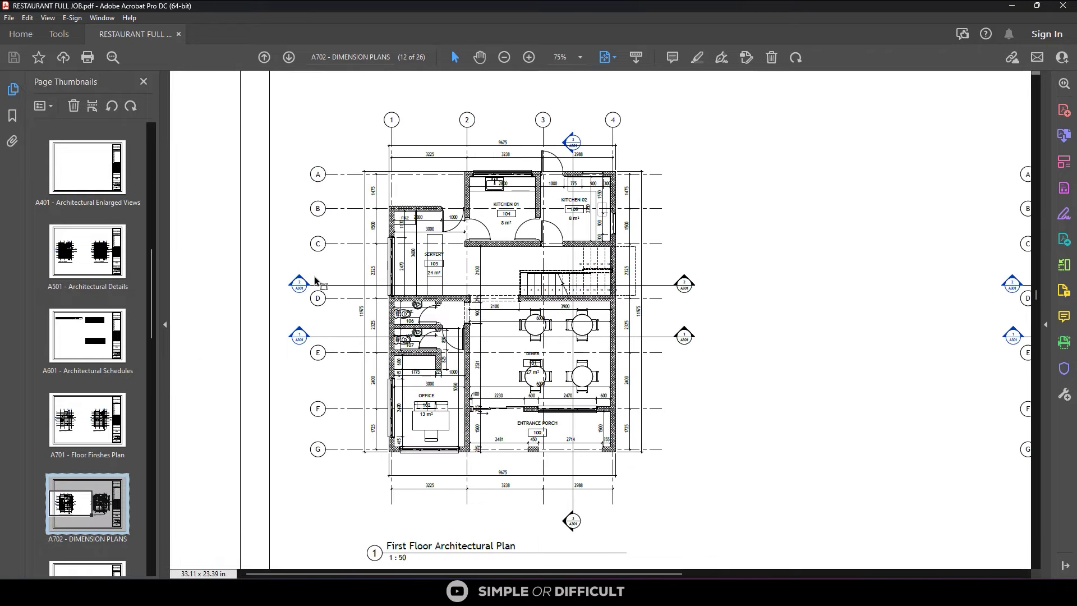
Follow the section marker link to A301, then the L2 level marker link to A102
left_click(301, 282)
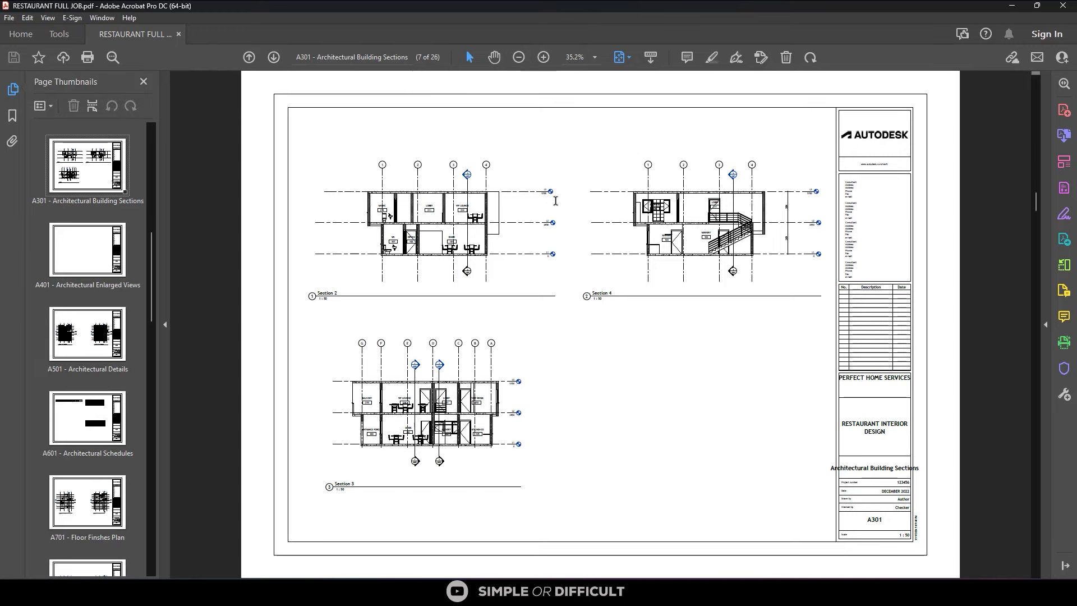
scroll(552, 192, "up", 3, "ctrl")
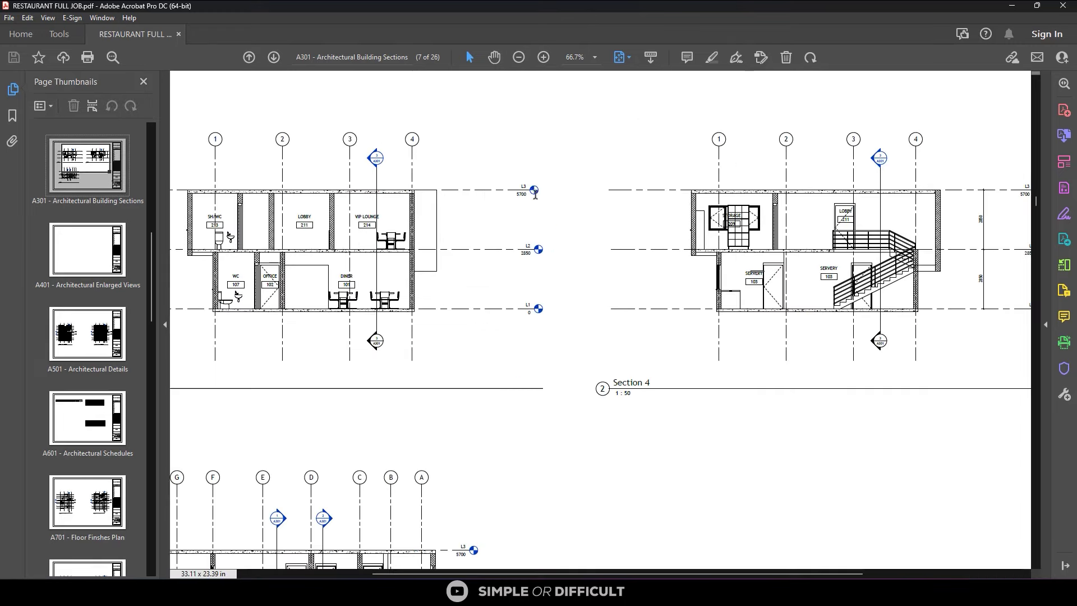
left_click(538, 254)
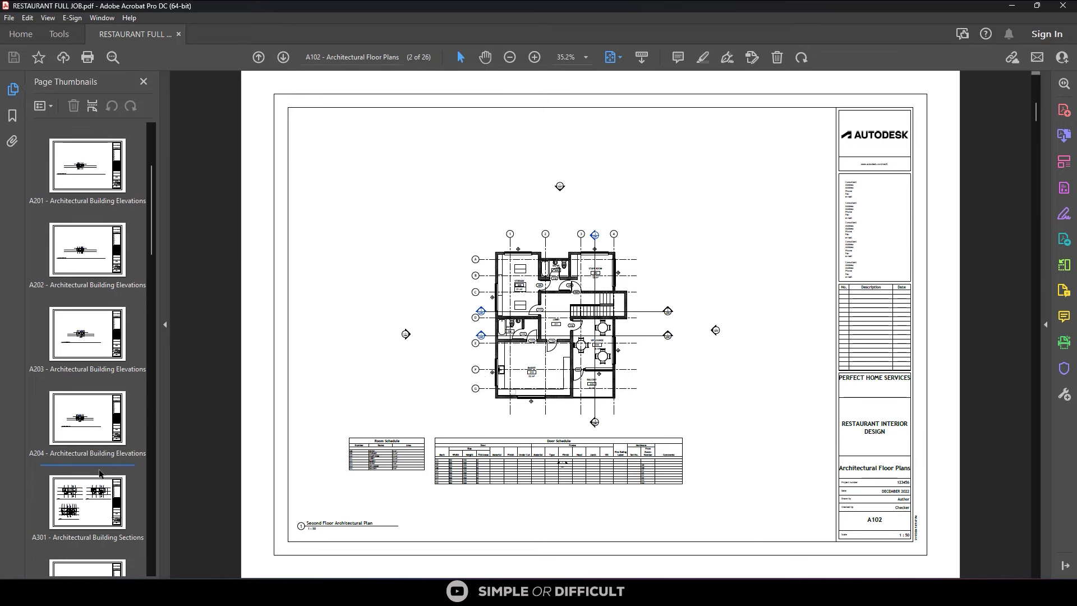
Use the page thumbnails to jump to sheet A301, then on to A501 and A701
scroll(101, 466, "down", 1)
left_click(99, 477)
scroll(98, 499, "down", 2)
left_click(93, 541)
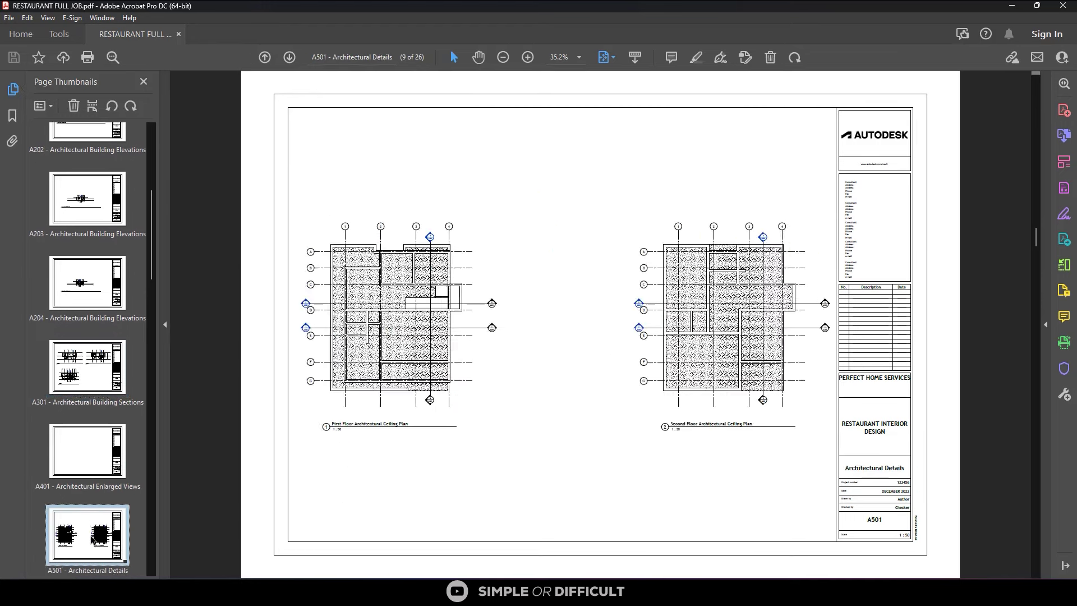
scroll(90, 516, "down", 3)
left_click_drag(84, 497, 168, 269)
scroll(101, 270, "up", 3)
scroll(101, 271, "up", 3)
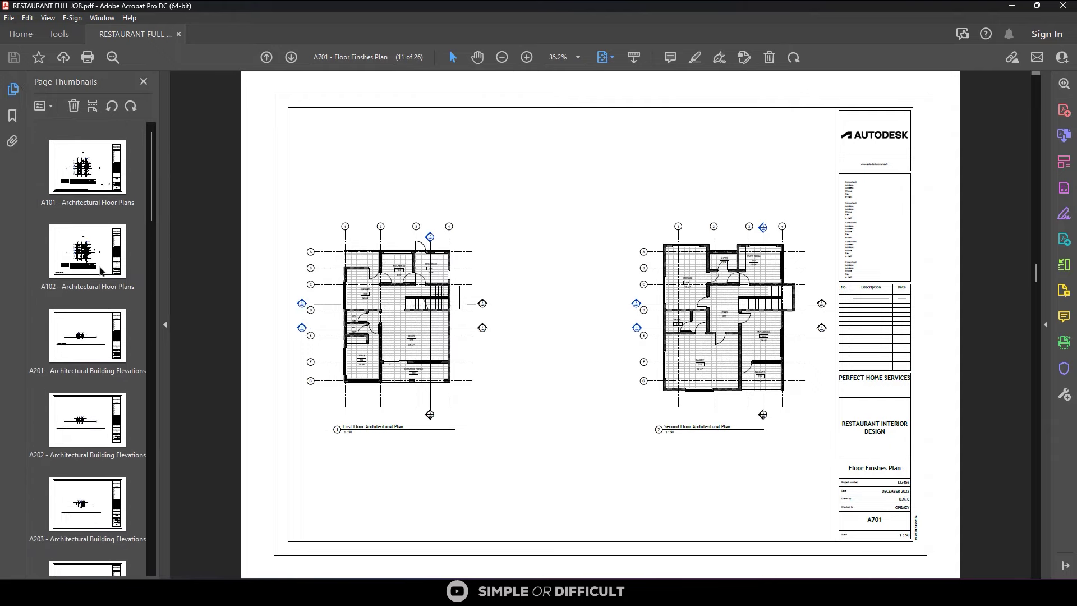
From sheet A101, follow the section marker to A301 and the L2 marker back to A102
left_click(87, 163)
scroll(642, 289, "up", 2, "ctrl")
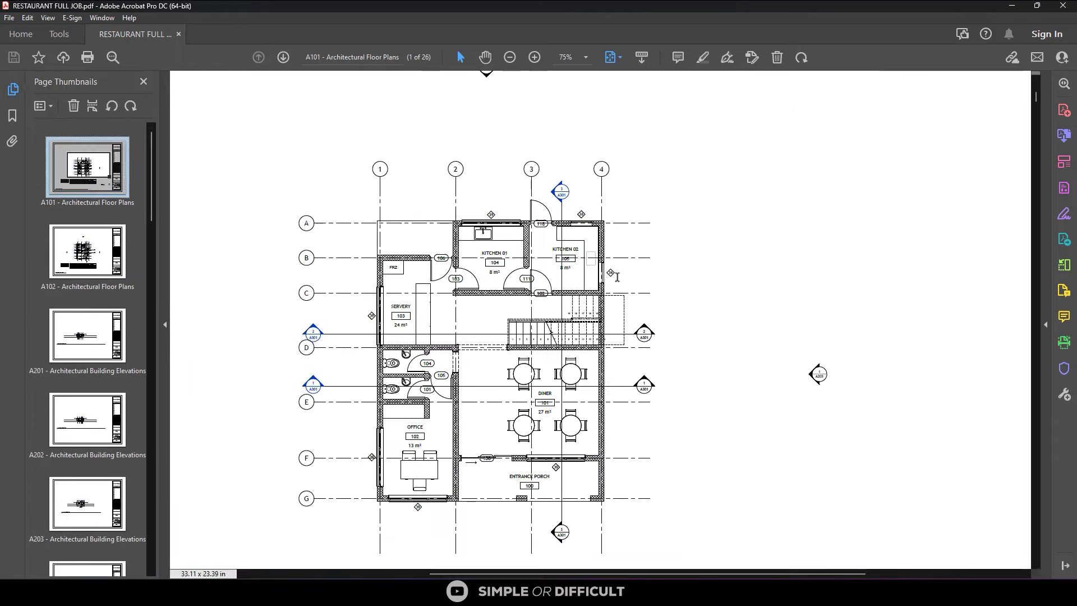
scroll(639, 314, "up", 2, "ctrl")
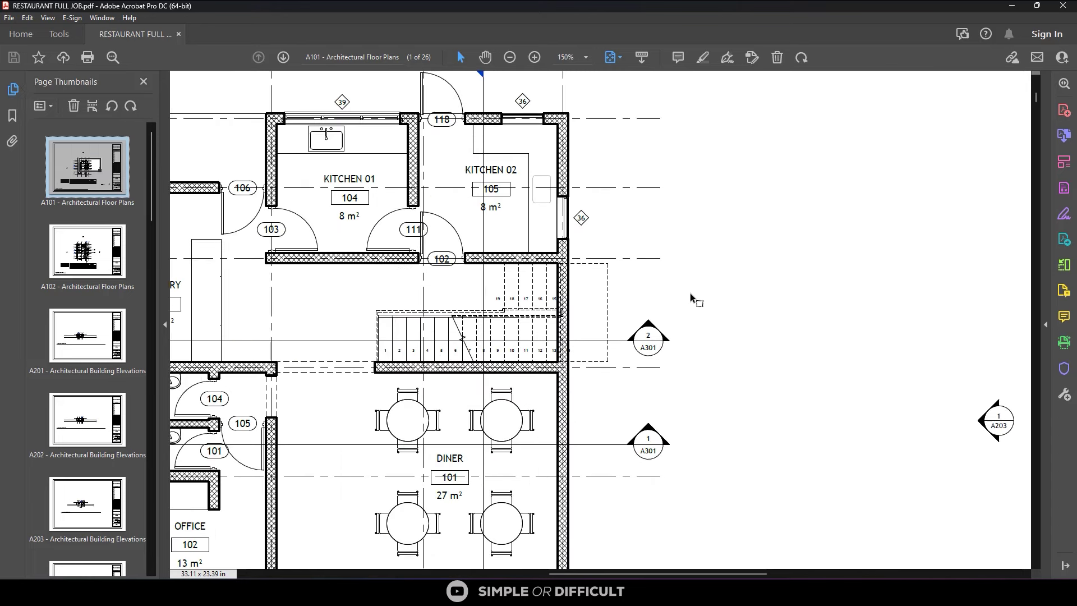
scroll(690, 292, "down", 4, "ctrl")
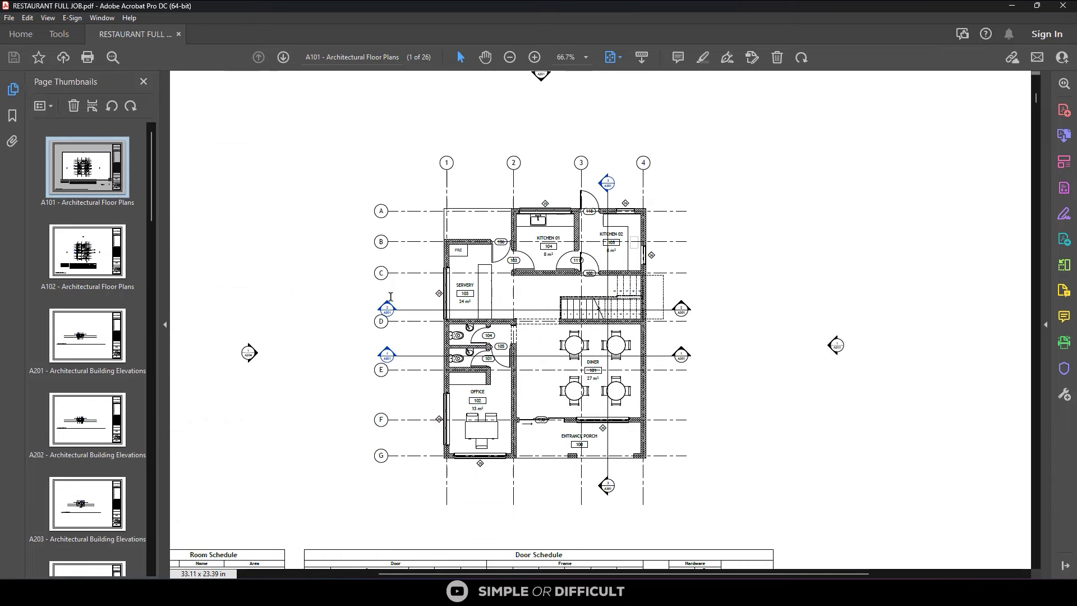
left_click(386, 308)
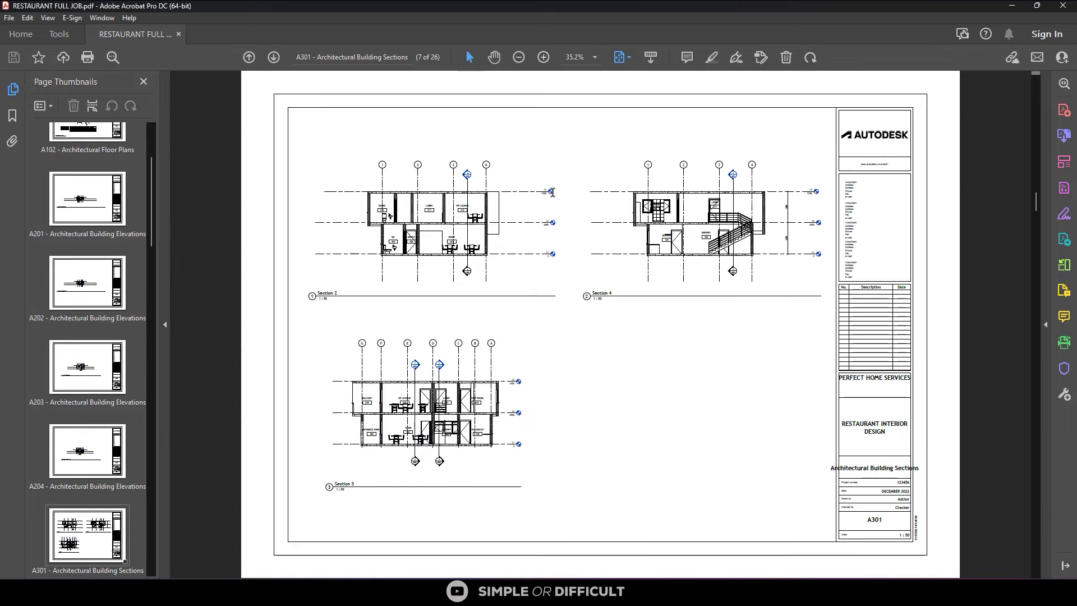
scroll(547, 192, "up", 2, "ctrl")
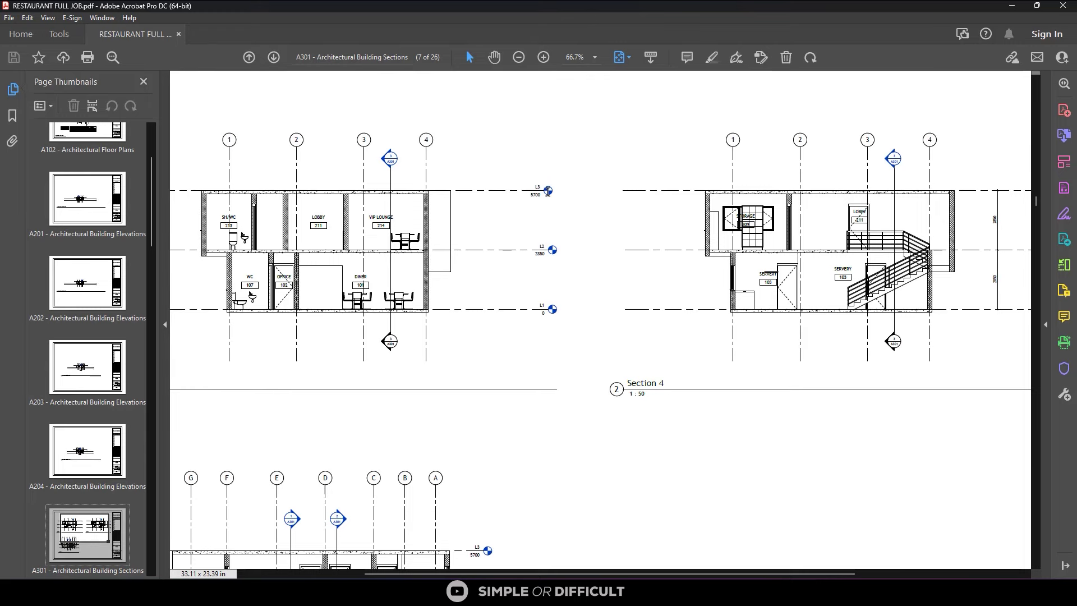
scroll(547, 192, "up", 3, "ctrl")
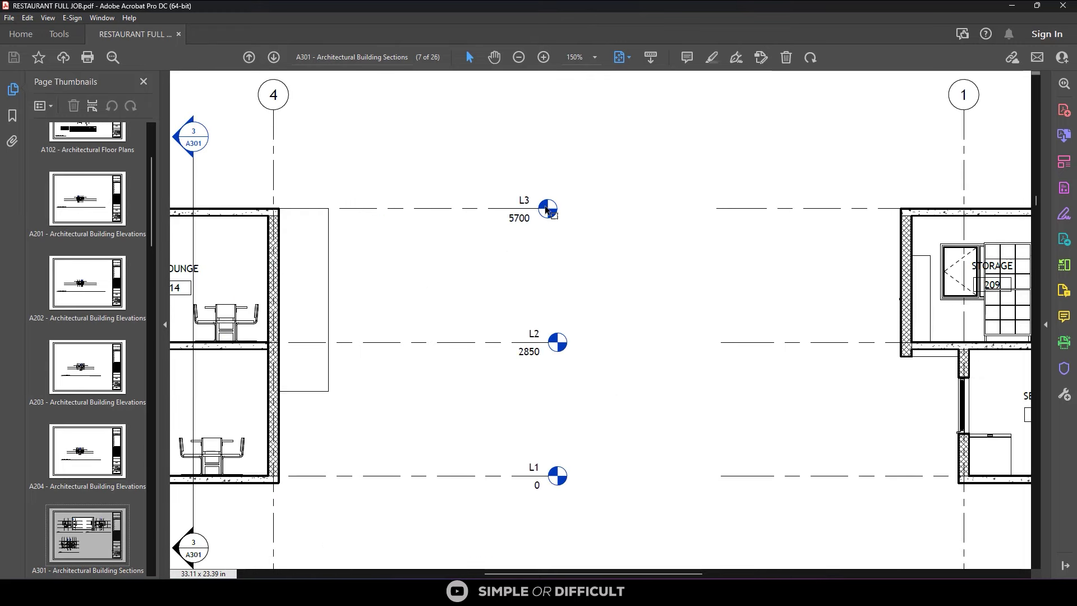
scroll(547, 210, "down", 3, "ctrl")
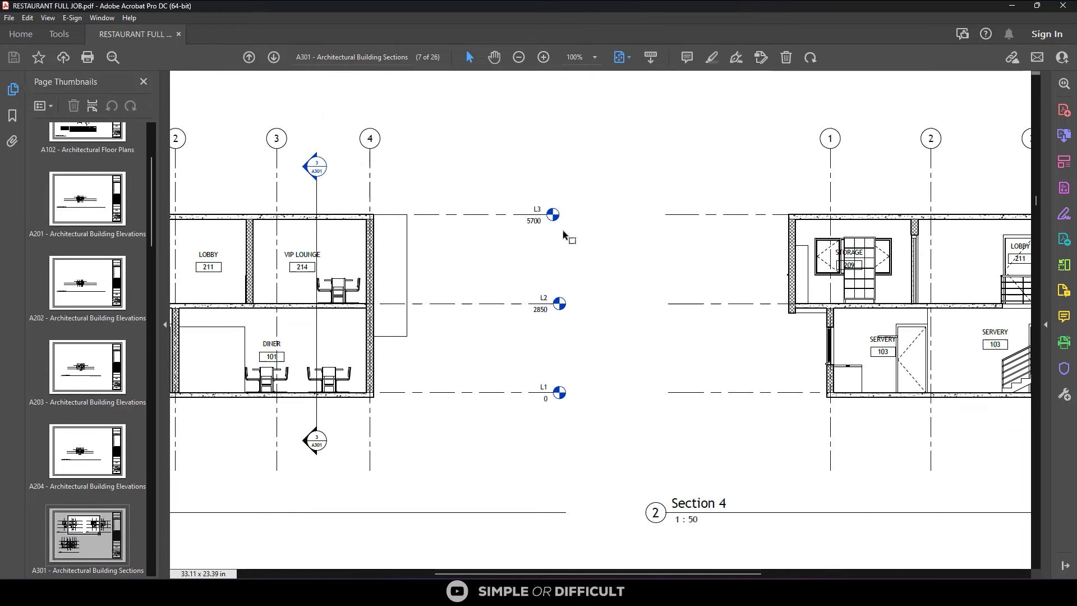
left_click(558, 304)
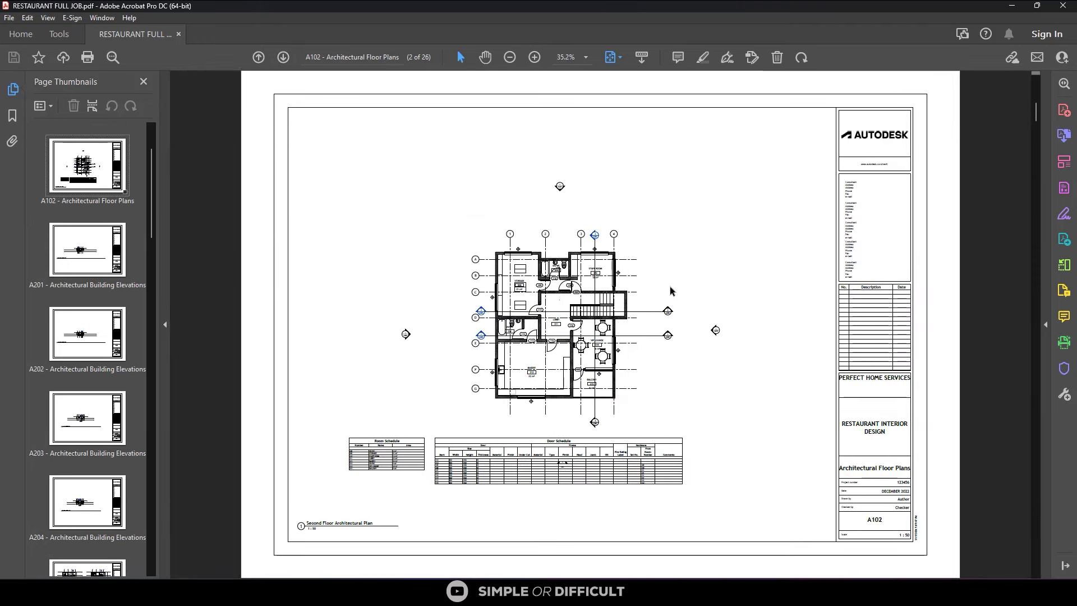